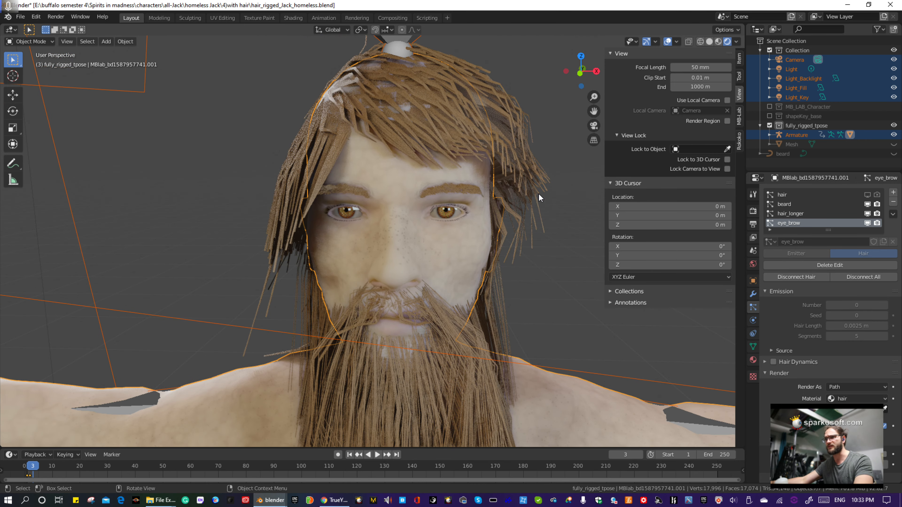
- Examine the bearded character's particle eyebrows up close and look up the realistic particle eyebrows video on the YouTube channel page
scroll(539, 193, up, 3)
scroll(527, 211, up, 2)
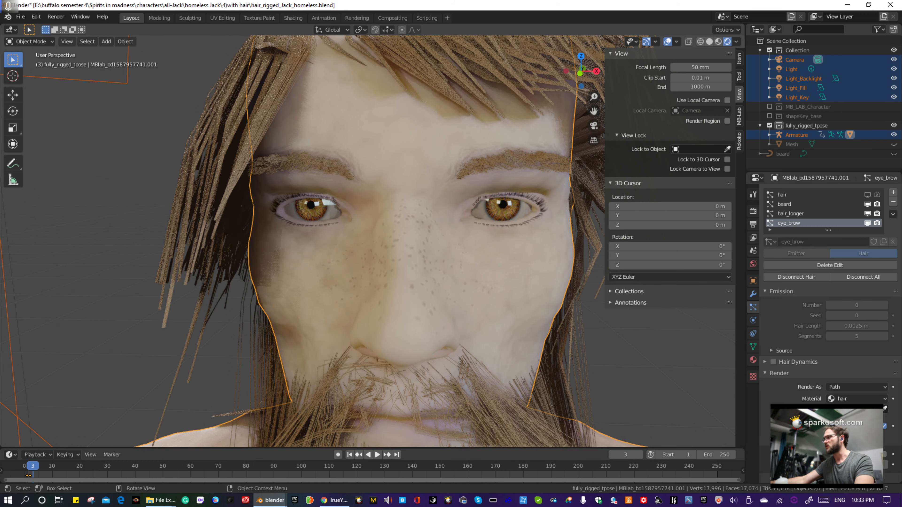
drag(901, 230, 709, 3)
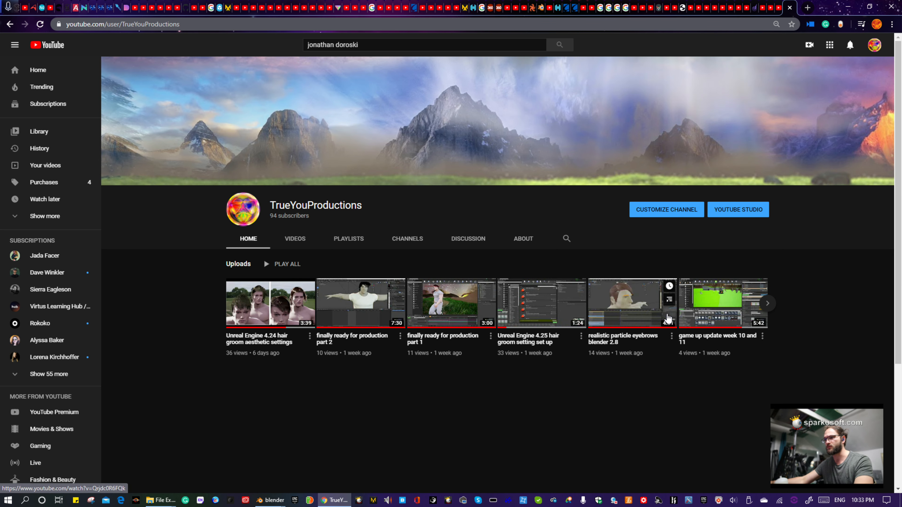
drag(825, 6, 901, 251)
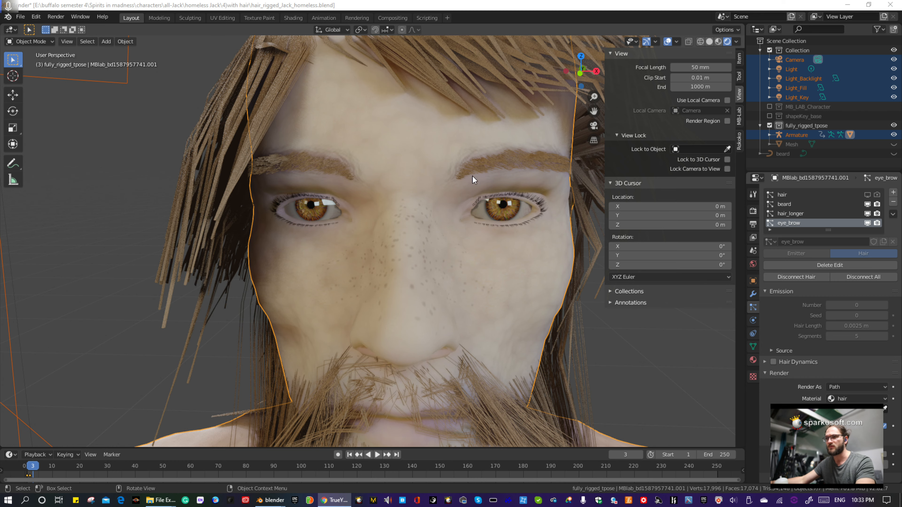
scroll(476, 190, down, 4)
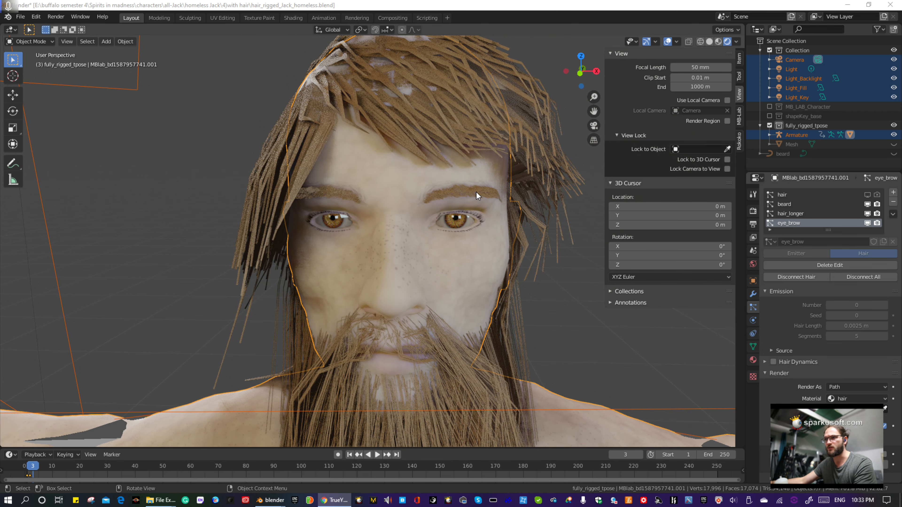
scroll(476, 192, up, 1)
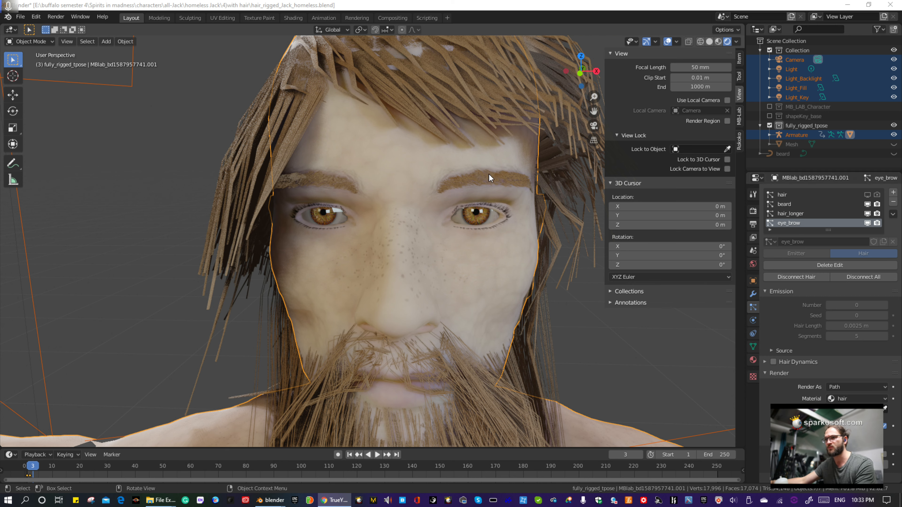
scroll(483, 186, down, 4)
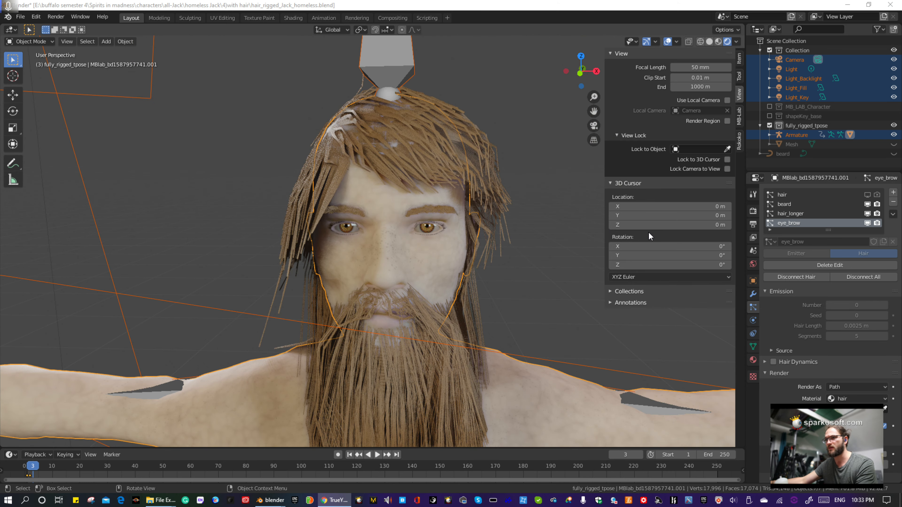
scroll(375, 230, up, 4)
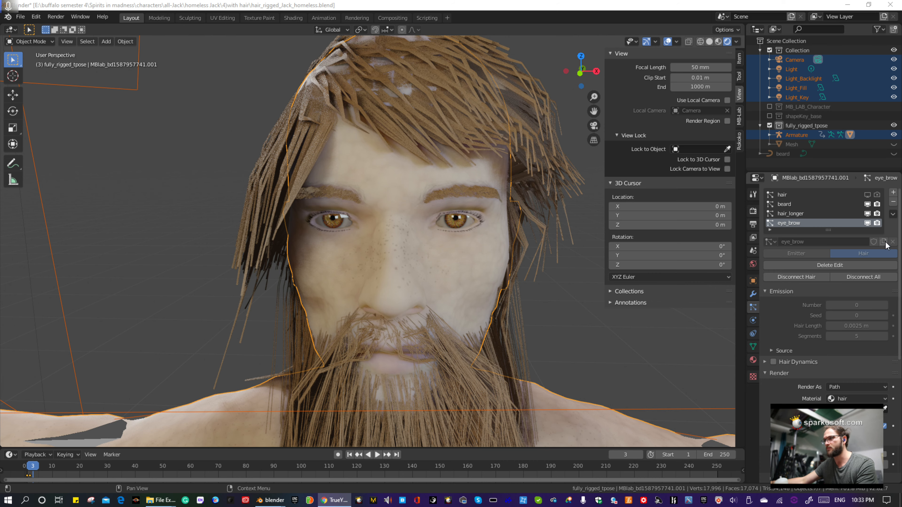
- Turn off the beard and hair_longer particle systems in both the viewport and the render
click(868, 214)
click(867, 204)
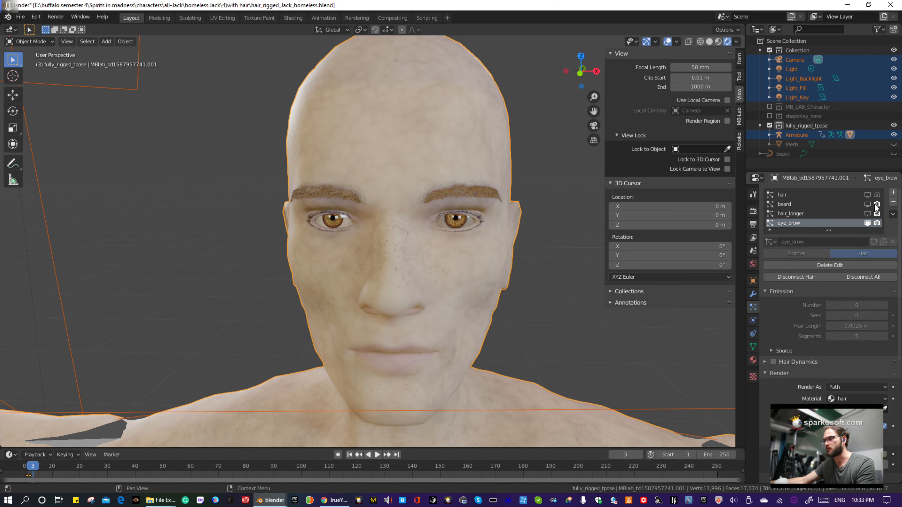
click(878, 204)
click(877, 213)
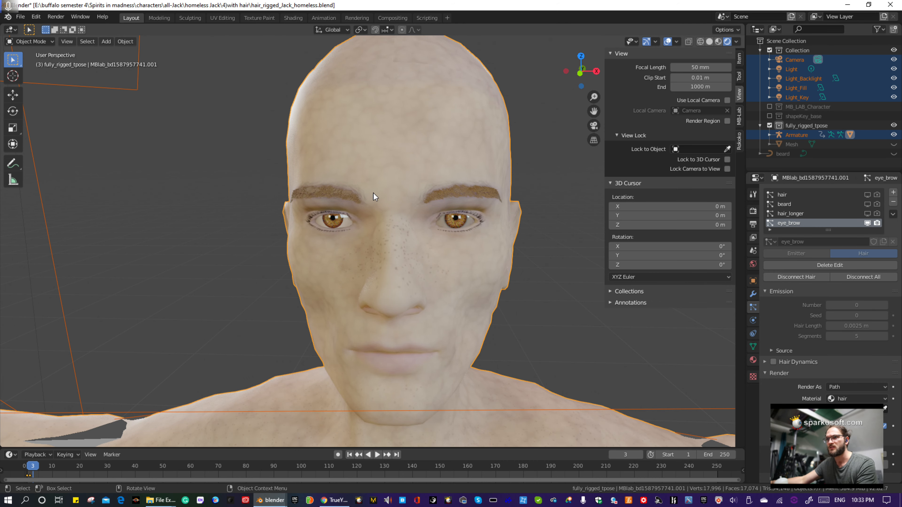
- Enter Particle Edit mode for the eye_brow system, activate the box selection tool and deselect all hairs
click(39, 43)
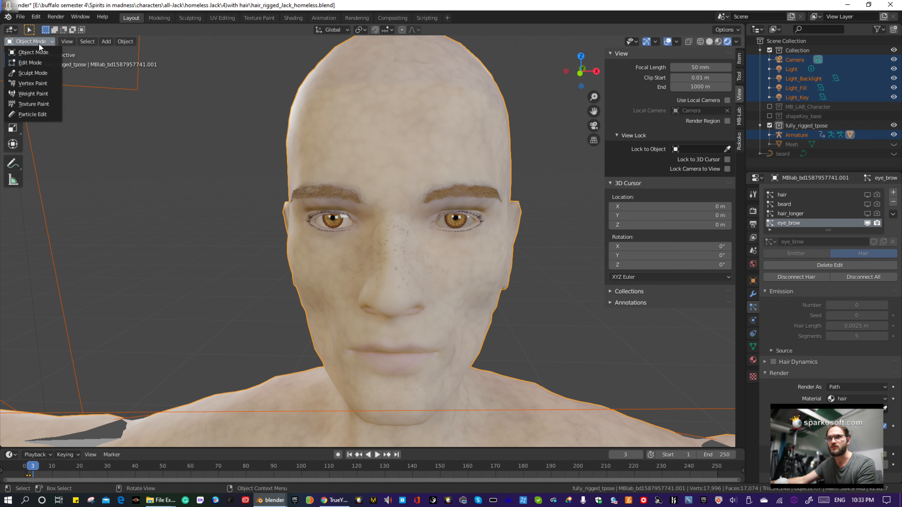
click(33, 114)
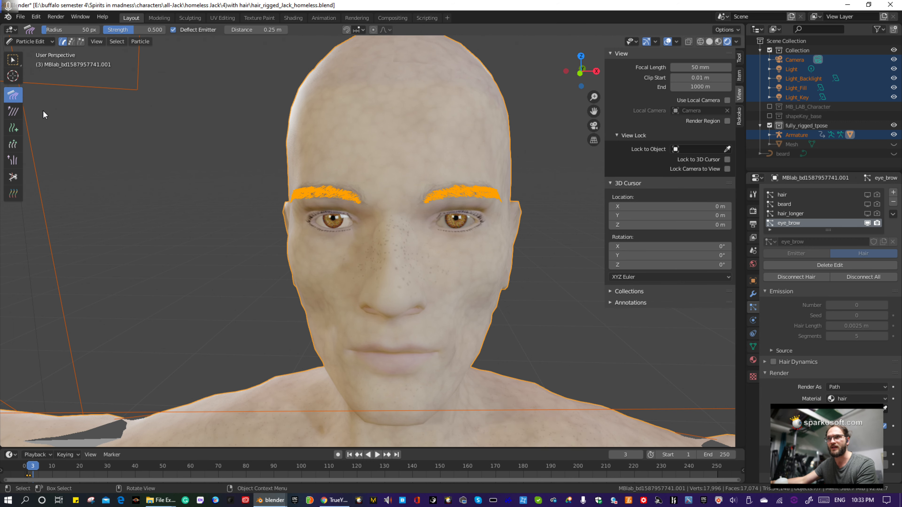
scroll(513, 138, up, 3)
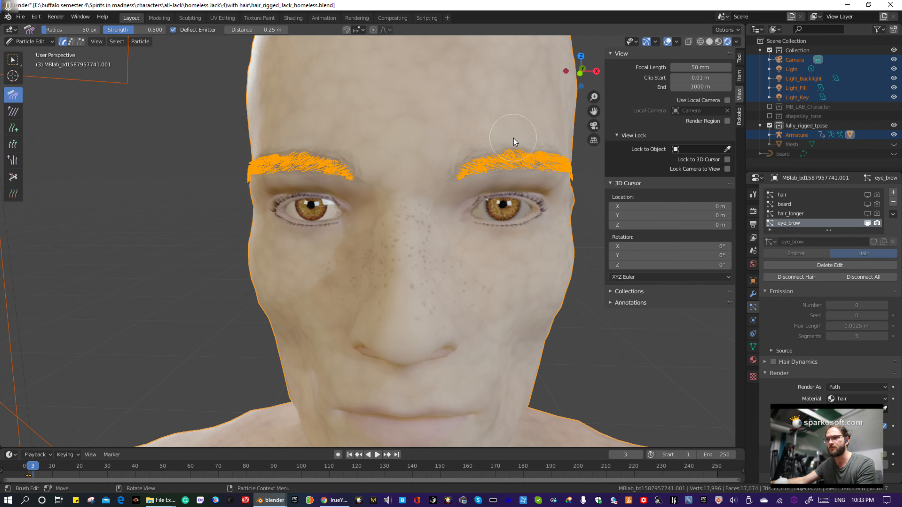
click(13, 59)
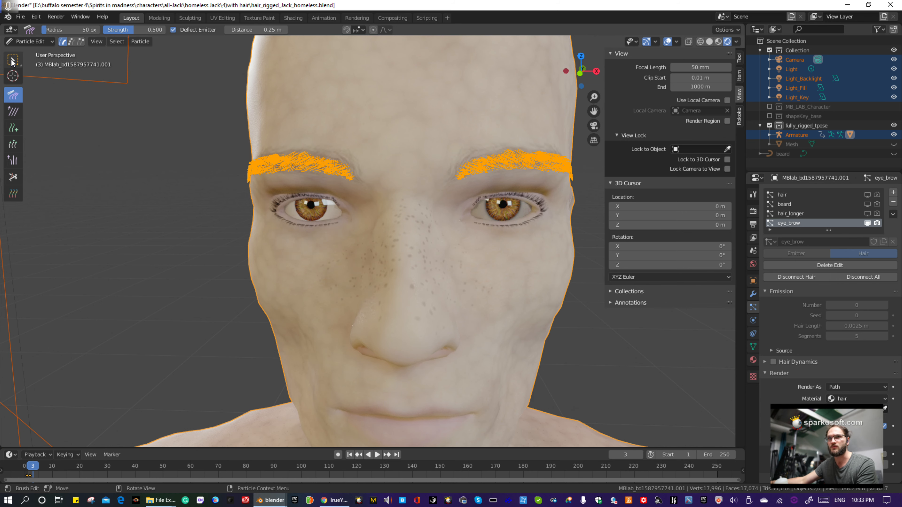
key(alt+a)
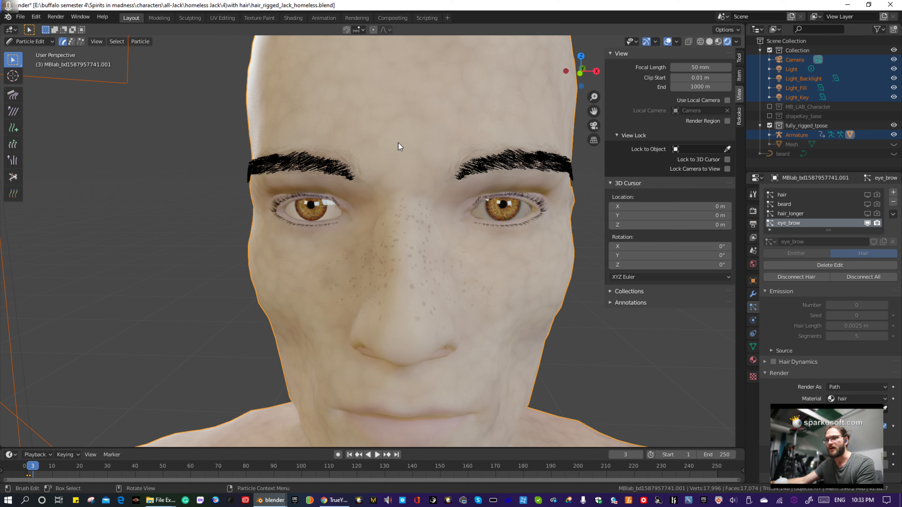
- Box-select the character's right eyebrow hairs in tip select mode and delete those particles
drag(398, 132, 165, 219)
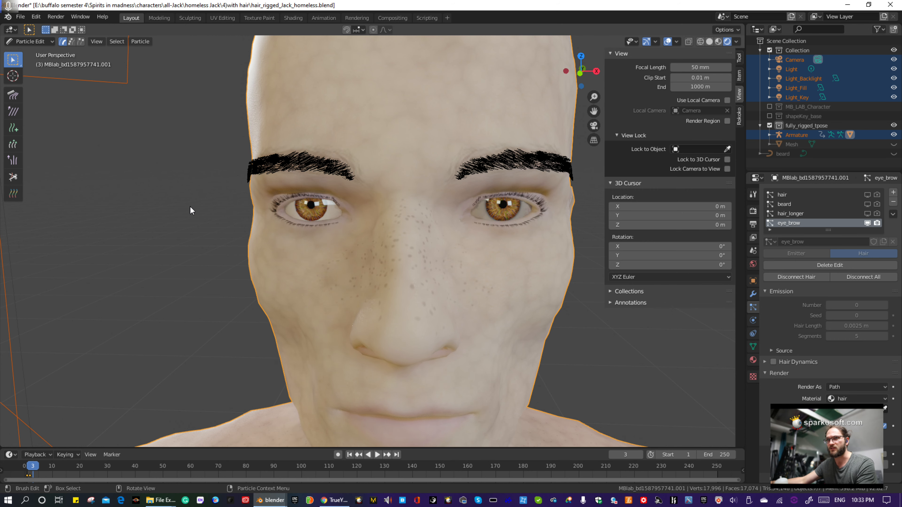
drag(354, 134, 209, 195)
click(81, 41)
drag(390, 117, 198, 220)
mouse_move(284, 214)
middle_down()
mouse_move(327, 208)
mouse_move(288, 212)
middle_up()
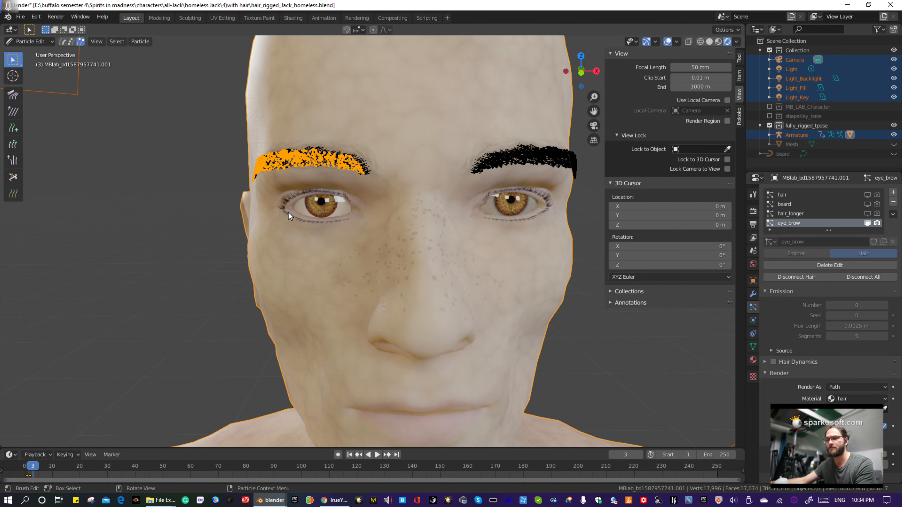
key(x)
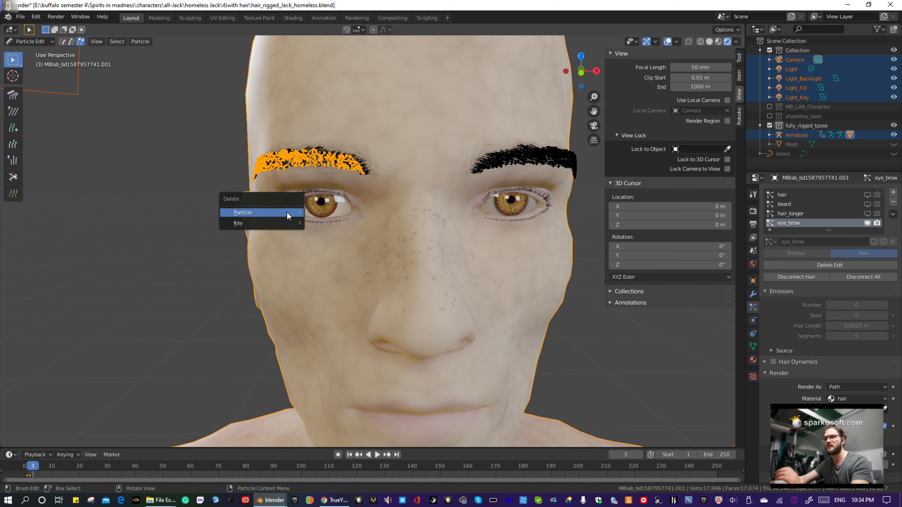
click(287, 212)
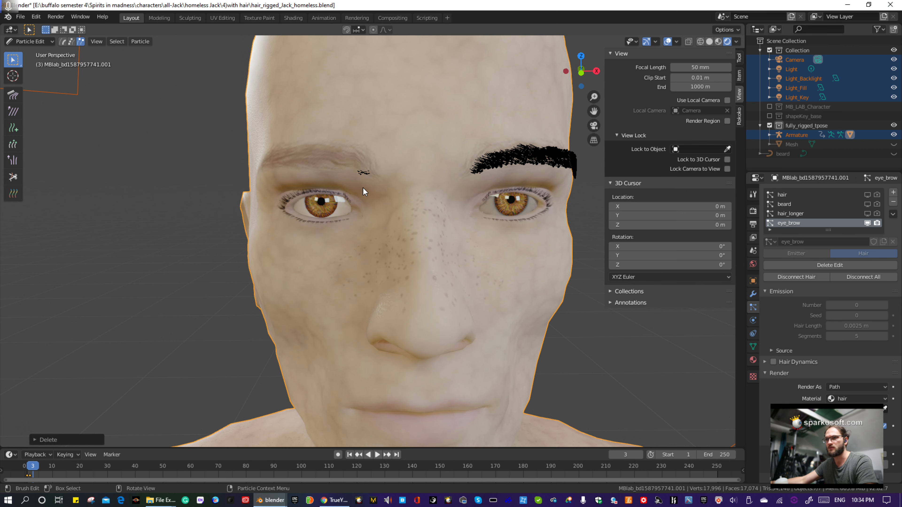
- Select the stray hairs left at the inner end of the right eyebrow and delete the particles
click(377, 179)
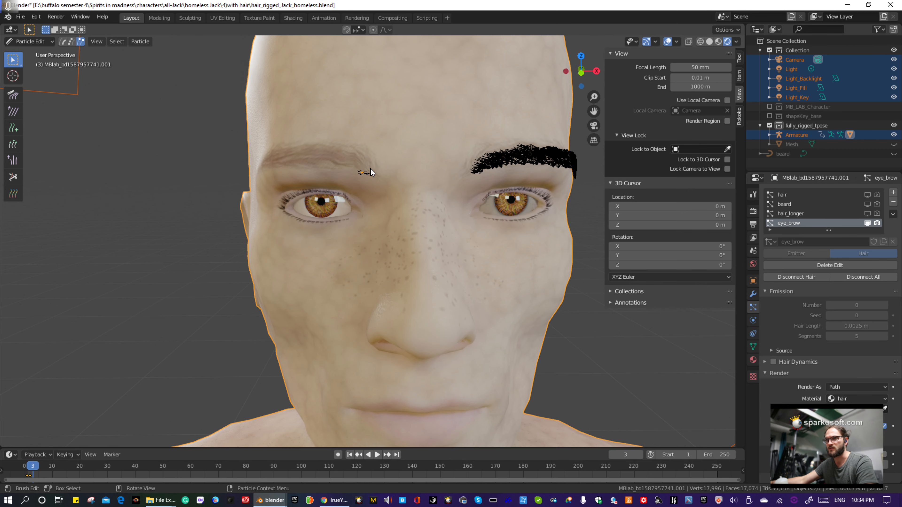
key(x)
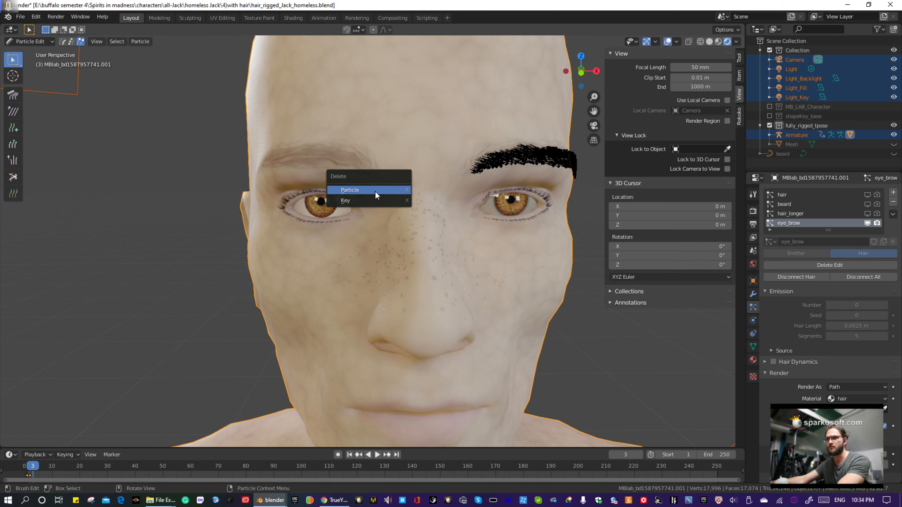
click(375, 191)
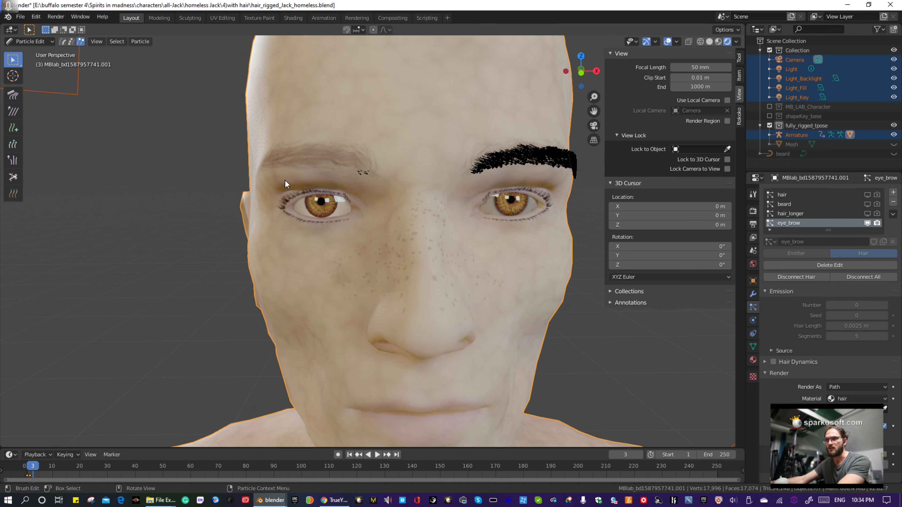
- Delete the remaining right eyebrow particles from inside the head, and check the brow from the front for leftover hairs
middle_drag(348, 200, 514, 210)
scroll(513, 209, up, 3)
scroll(510, 199, up, 3)
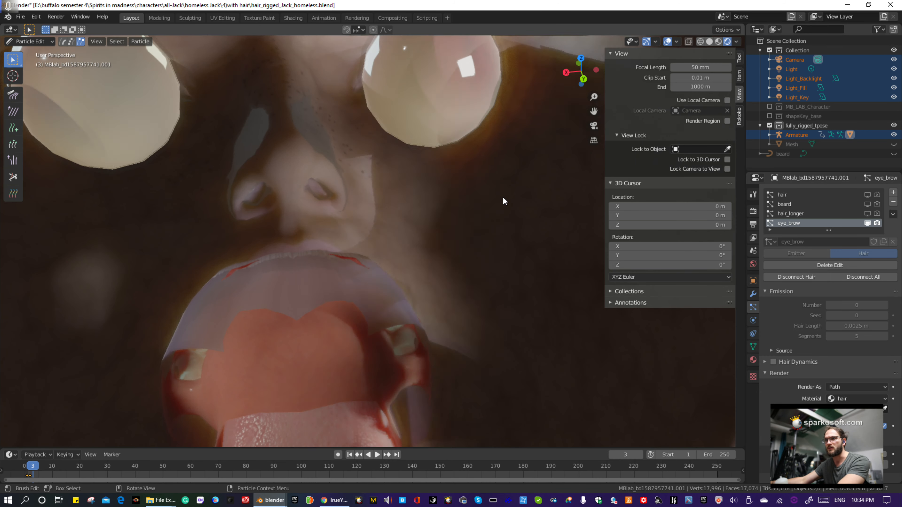
middle_drag(458, 130, 459, 105)
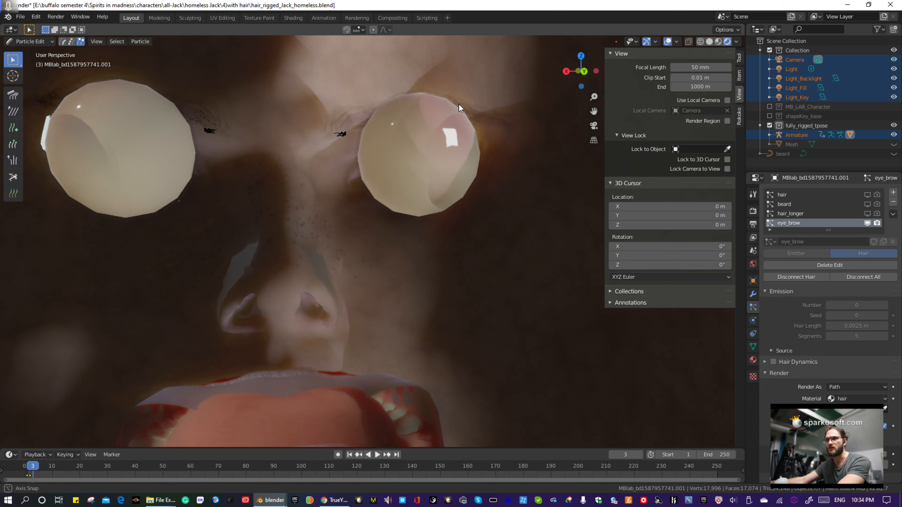
drag(311, 111, 365, 147)
key(x)
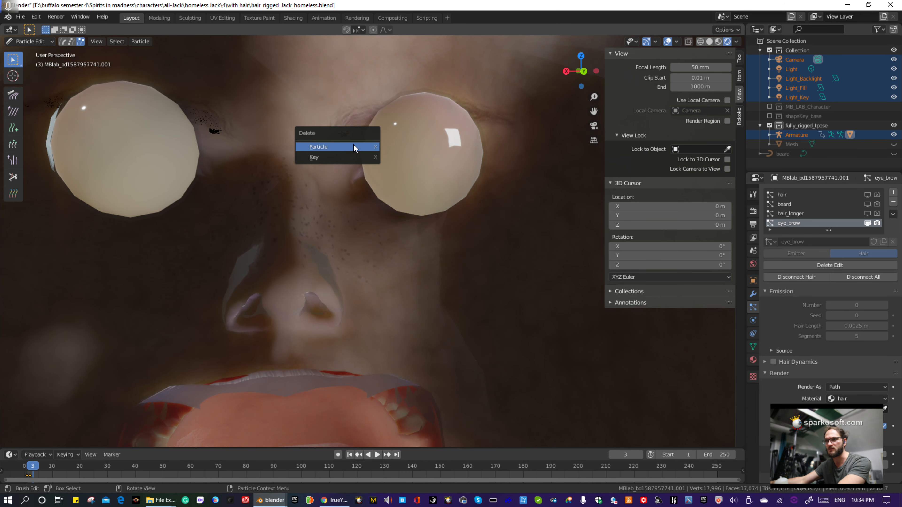
click(352, 145)
middle_drag(465, 195, 450, 167)
scroll(480, 194, down, 11)
scroll(451, 165, up, 6)
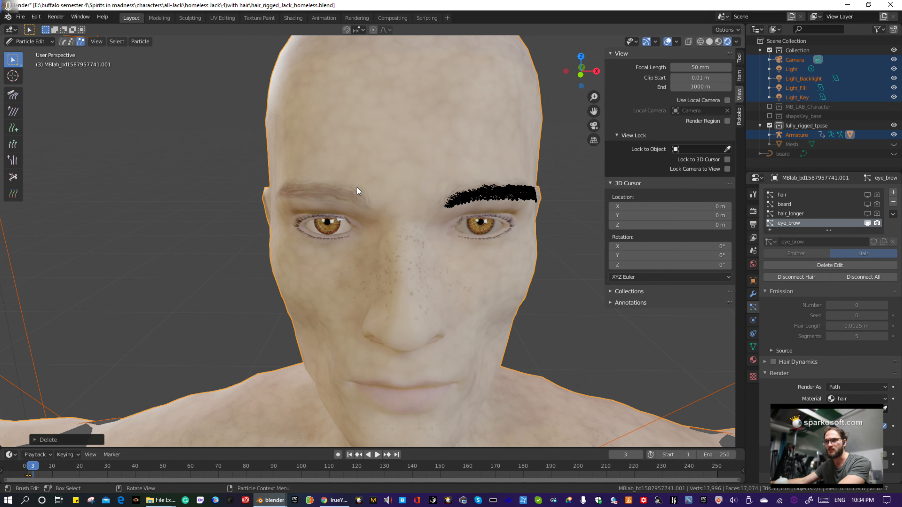
key(b)
drag(373, 216, 377, 217)
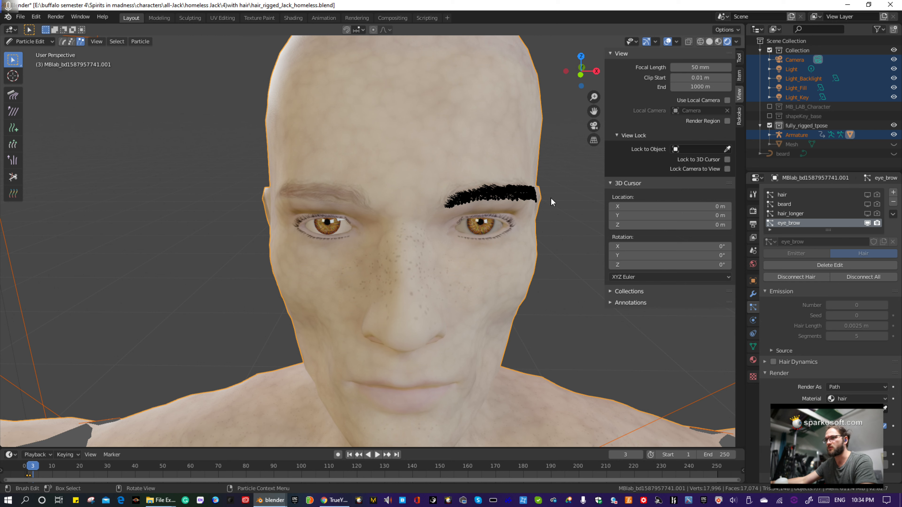
- Return to Object Mode and bring the character's full modifier list, including all its particle systems, into view
click(38, 42)
click(37, 52)
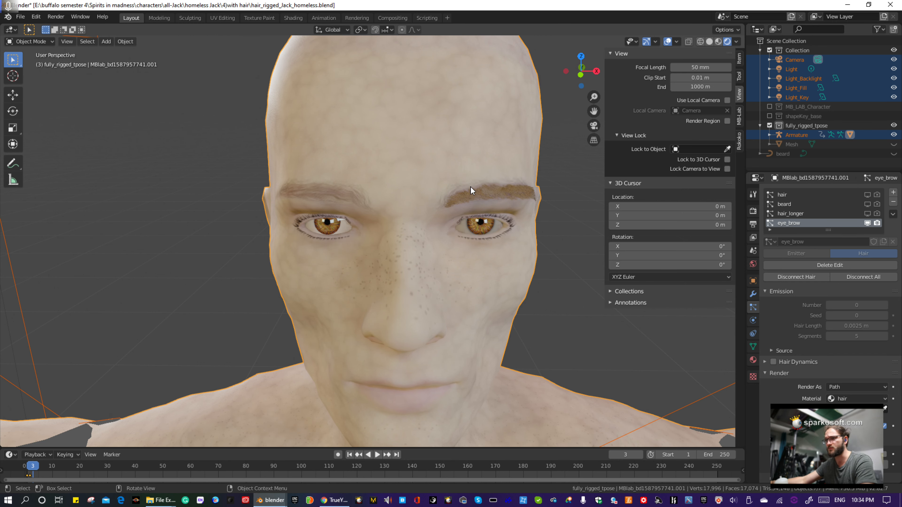
middle_drag(489, 255, 539, 258)
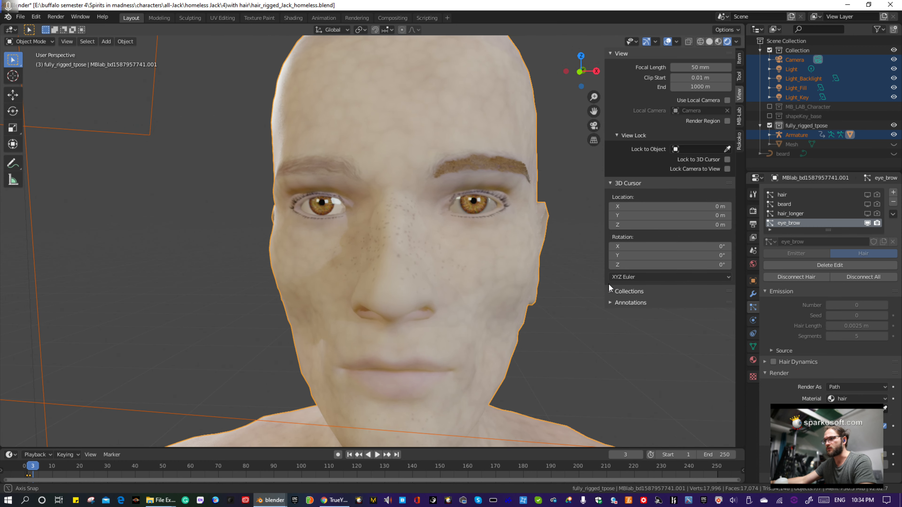
click(755, 293)
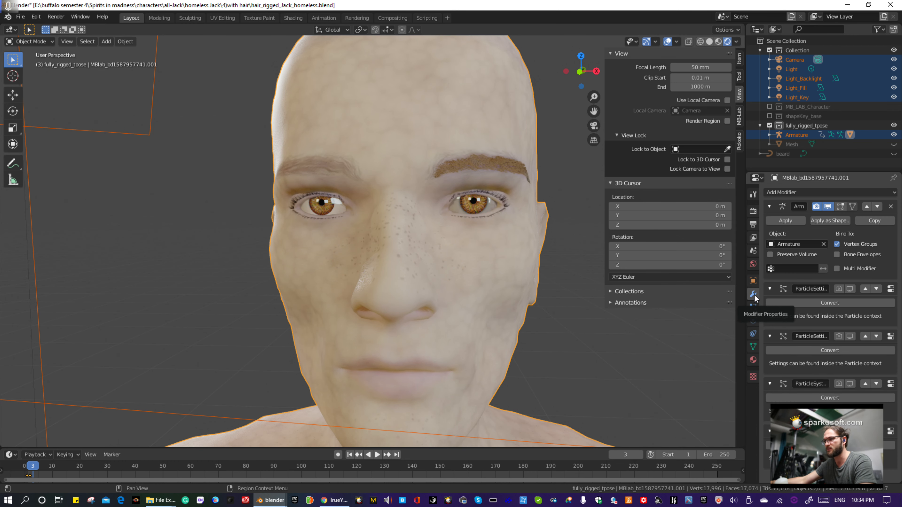
drag(734, 2, 582, 1)
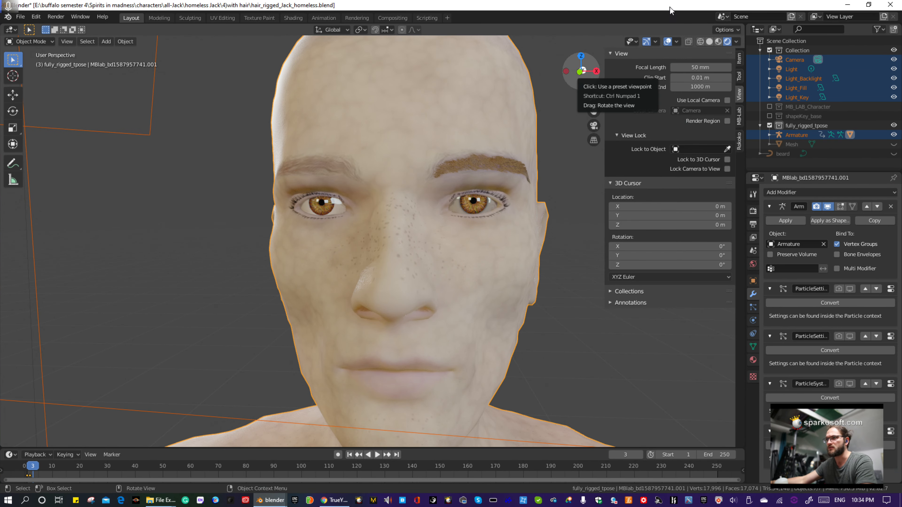
drag(670, 6, 531, 3)
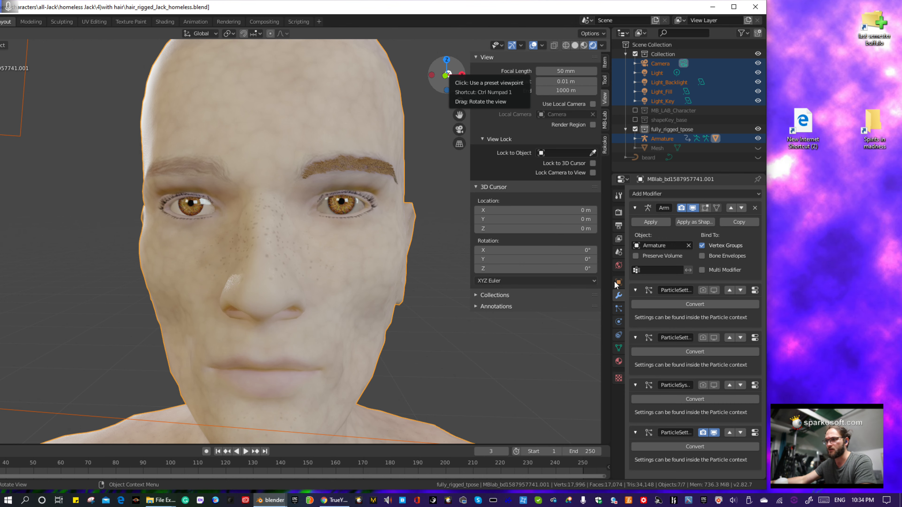
- Toggle the last particle system modifier's render and viewport display off and on to identify which hair it controls
click(704, 433)
click(713, 432)
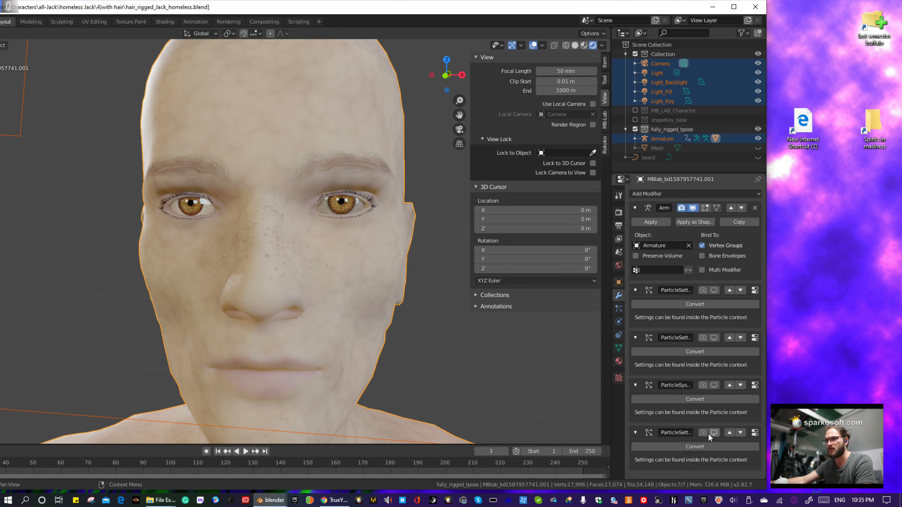
click(703, 432)
click(713, 432)
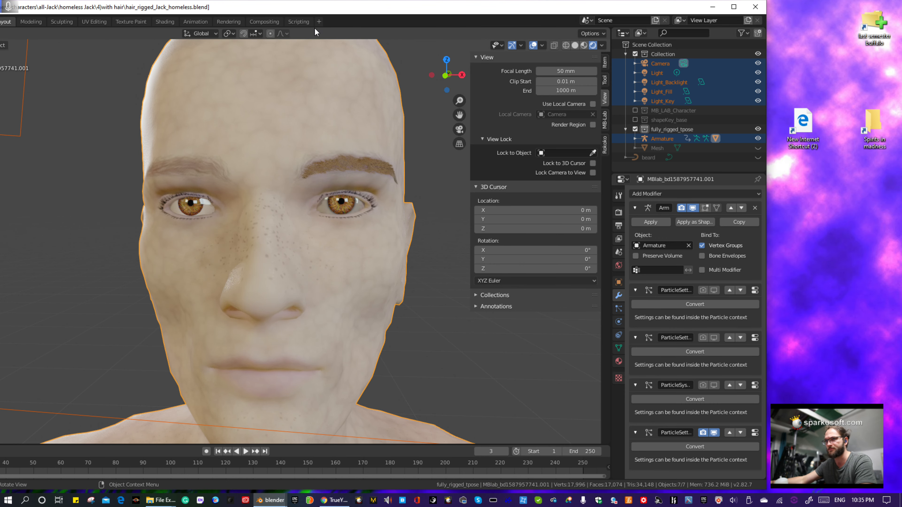
- Convert the eyebrow particle system modifier into a separate mesh and maximize the Blender window
click(693, 447)
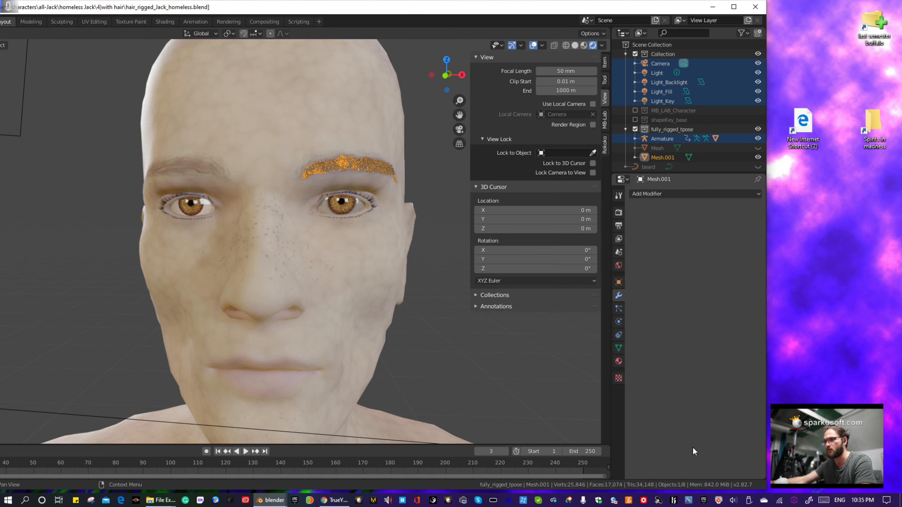
click(734, 7)
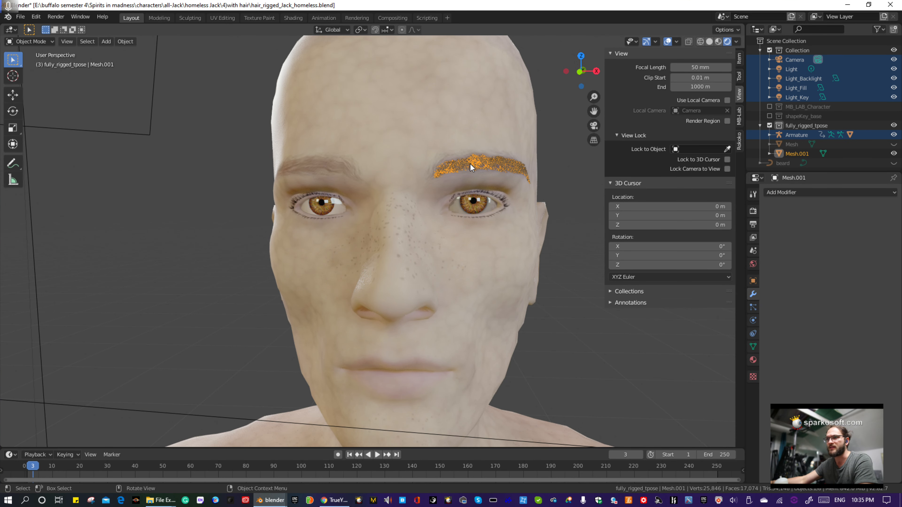
- Convert the separated left eyebrow mesh into a curve, and toggle its viewport visibility to check which hair it contains
click(131, 43)
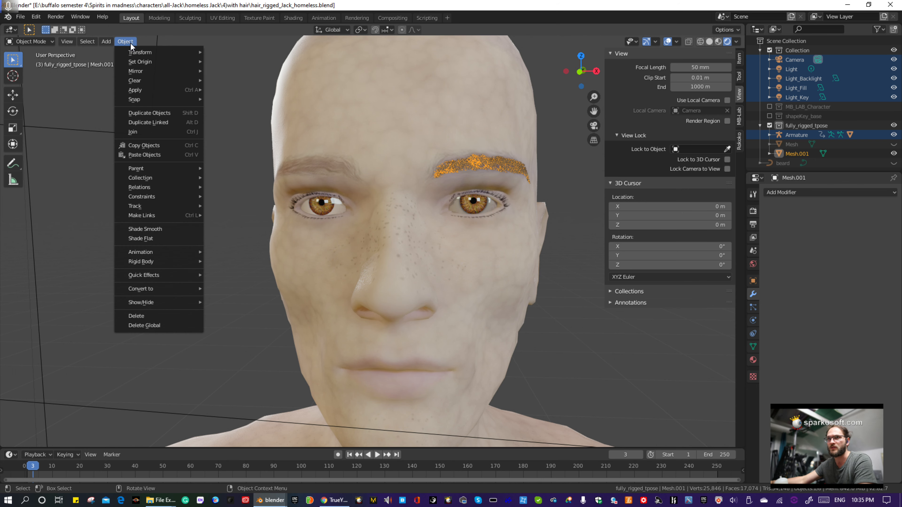
mouse_move(150, 289)
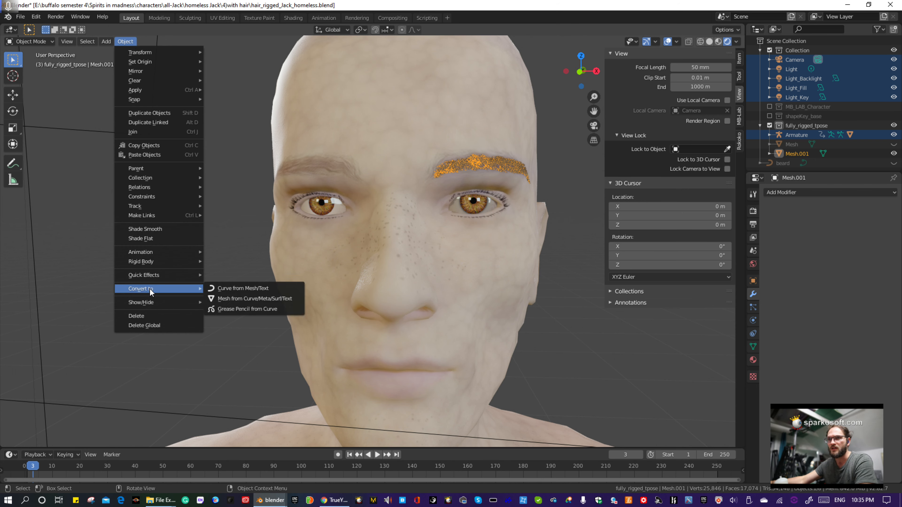
click(238, 289)
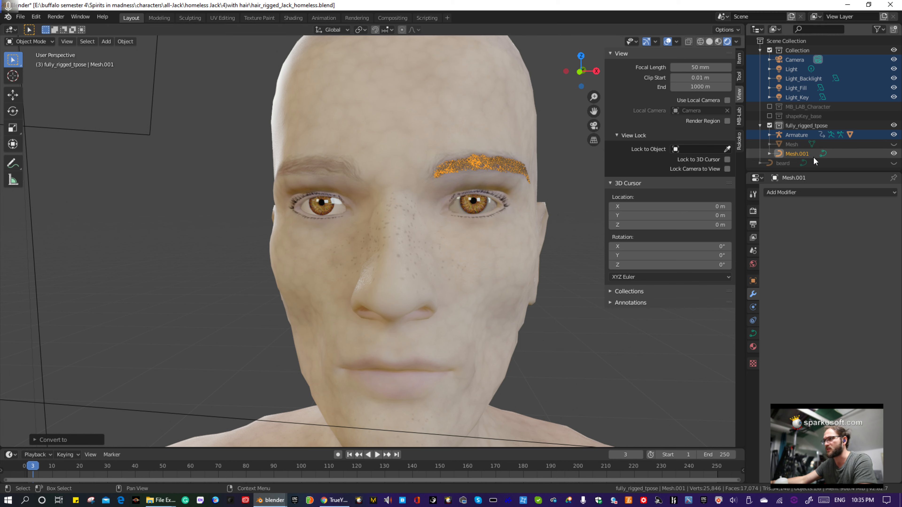
click(893, 154)
click(892, 154)
click(892, 154)
click(892, 154)
- Rename the left eyebrow curve as Eyey_brow_Left and hide it in the viewport
double_click(795, 153)
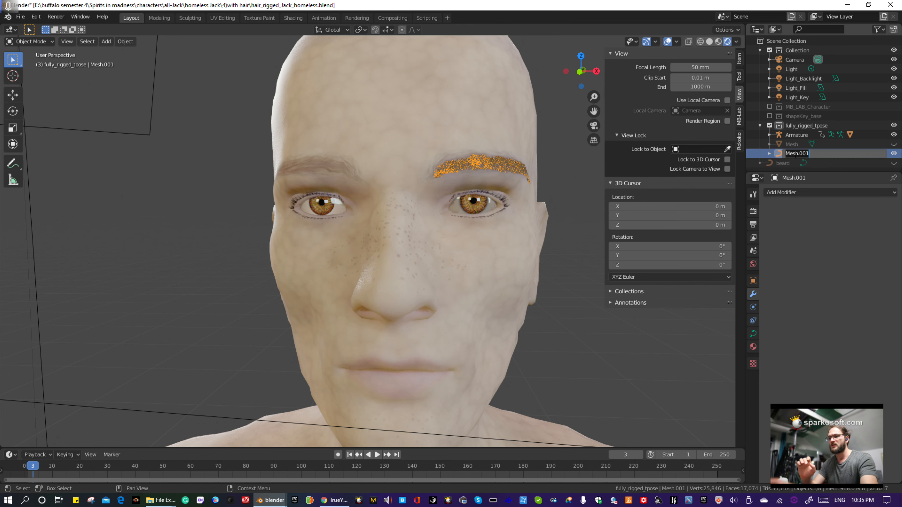
text(E)
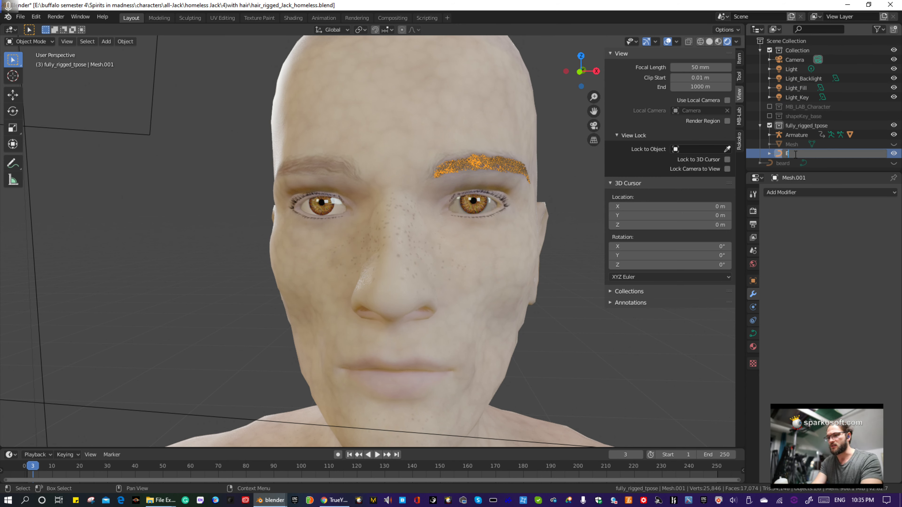
text(yey_b)
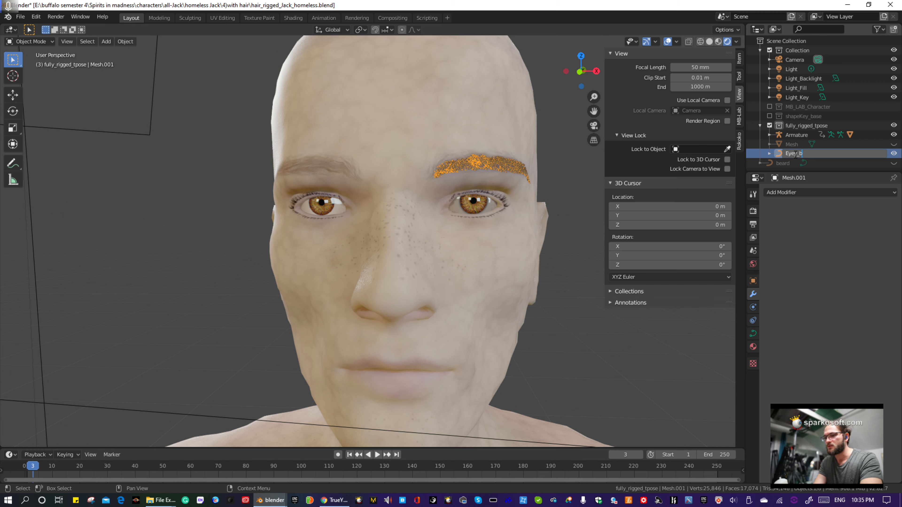
text(_Left)
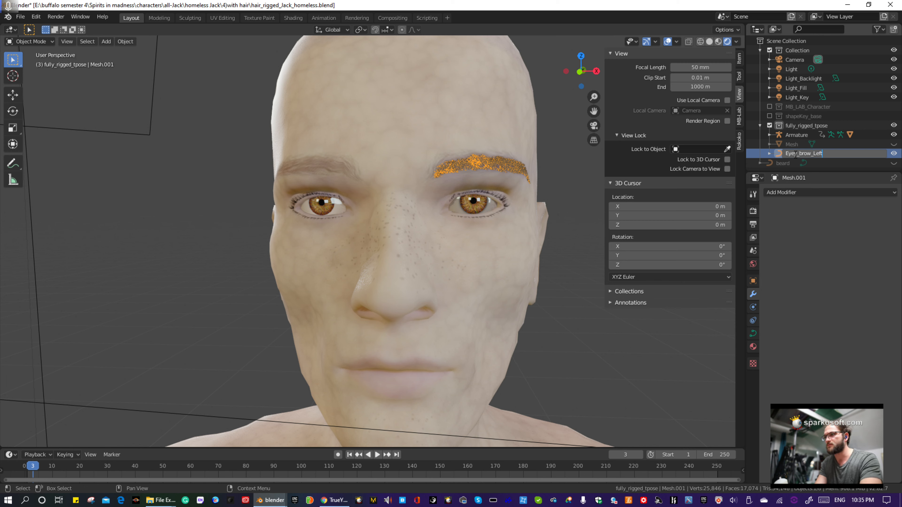
key(Return)
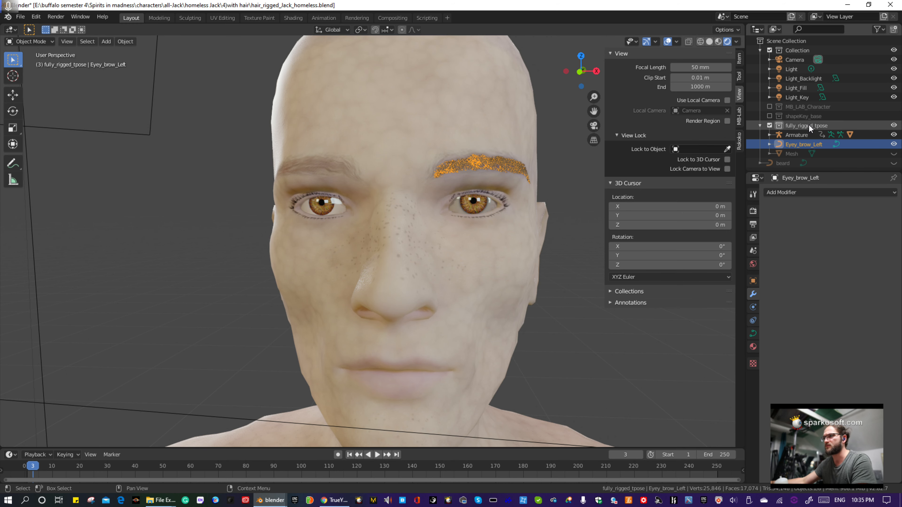
click(894, 145)
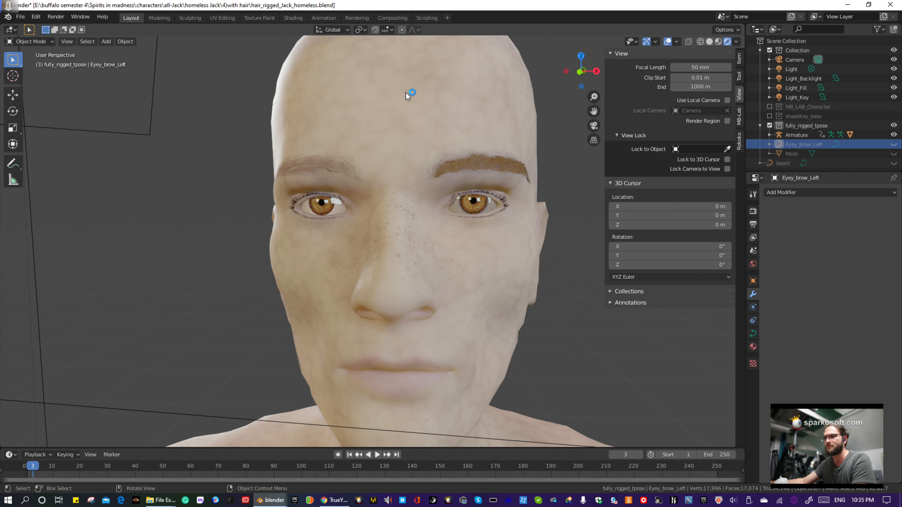
- Select the character's body mesh by its head and switch it to Particle Edit mode
scroll(456, 112, down, 4)
scroll(456, 111, up, 4)
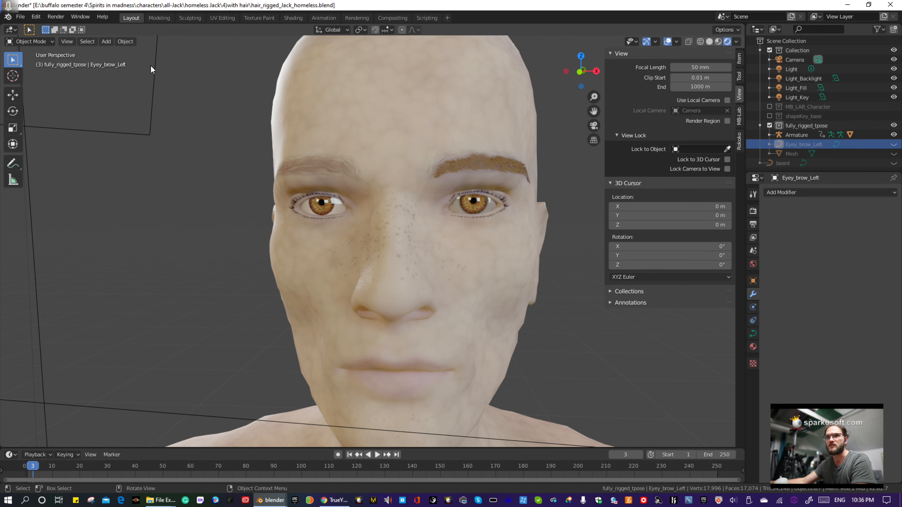
click(42, 45)
click(290, 155)
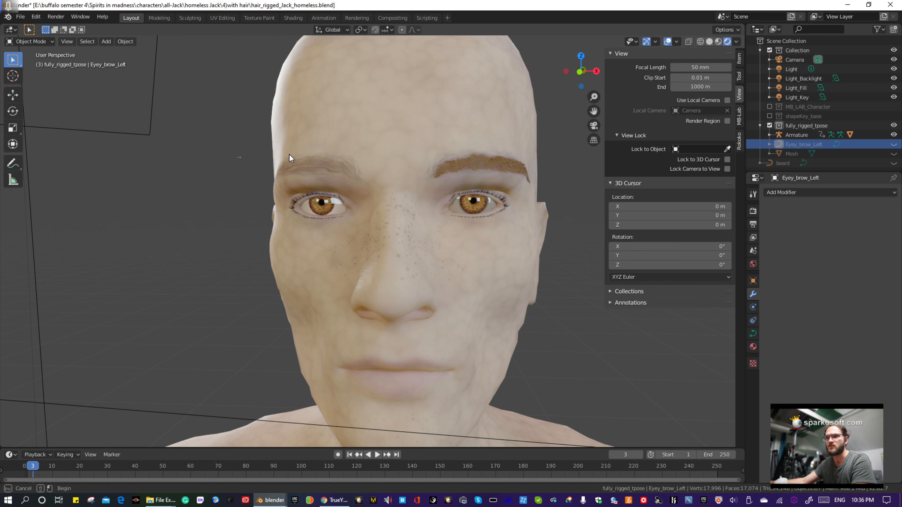
click(322, 134)
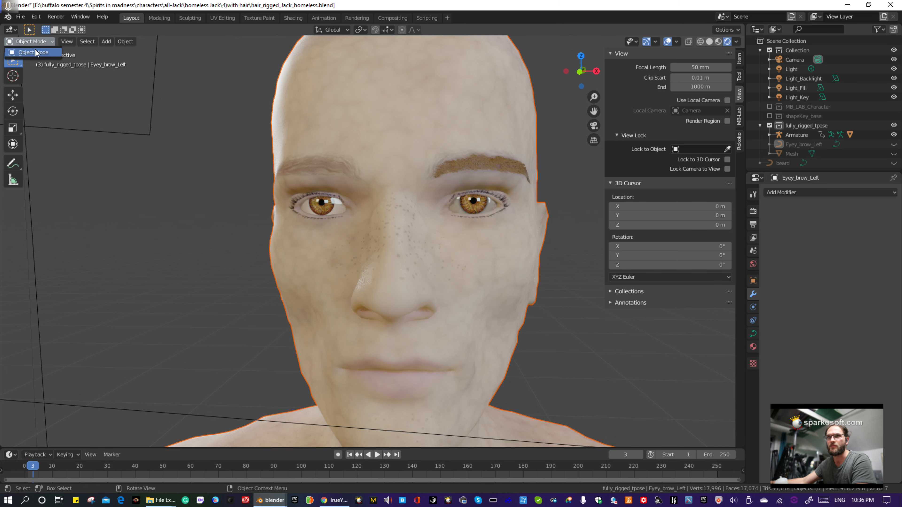
click(37, 52)
click(340, 91)
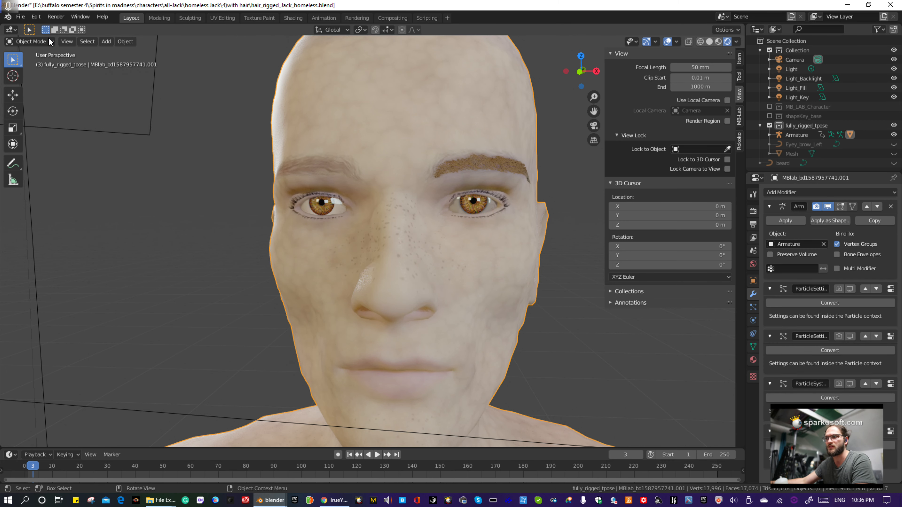
click(39, 41)
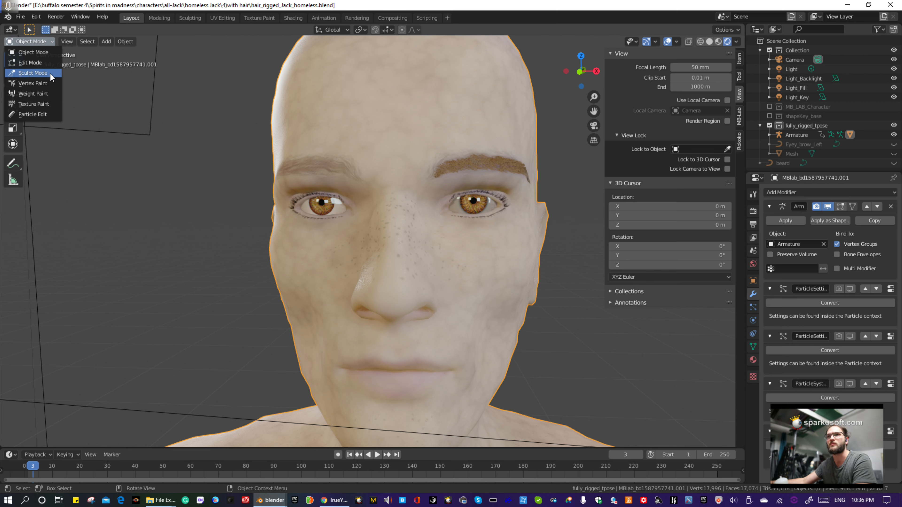
click(41, 114)
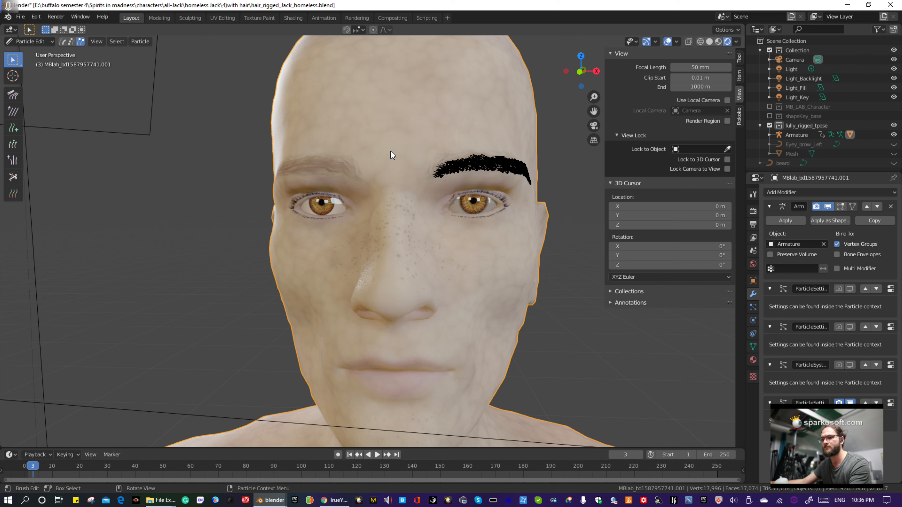
- Select all of the left eyebrow's particles and mirror them onto the right side of the face
key(a)
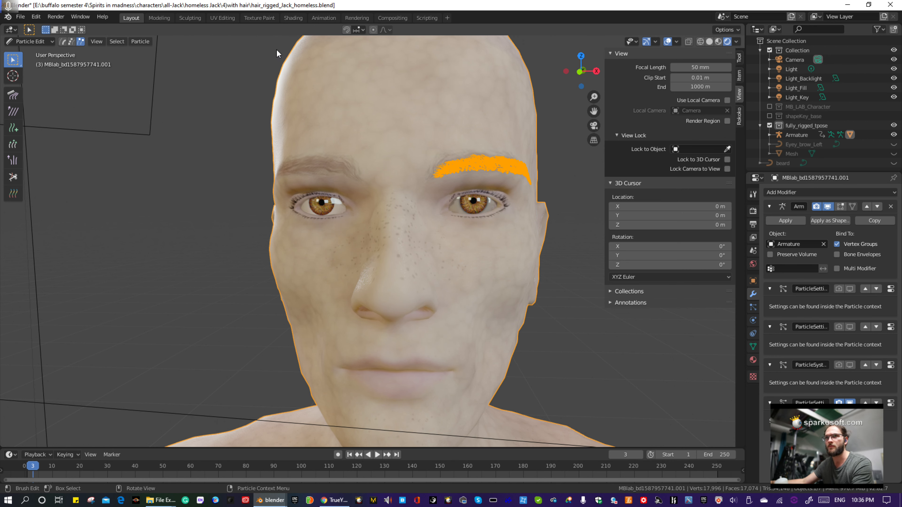
click(143, 42)
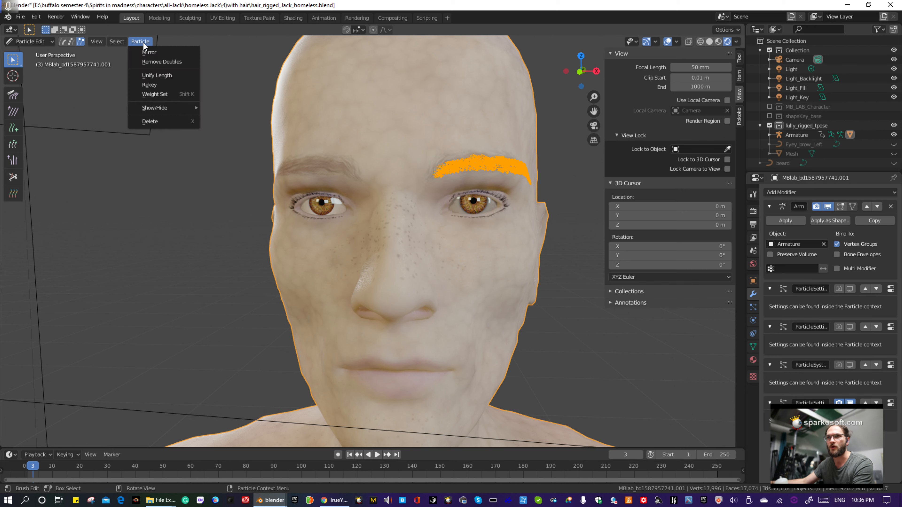
click(151, 52)
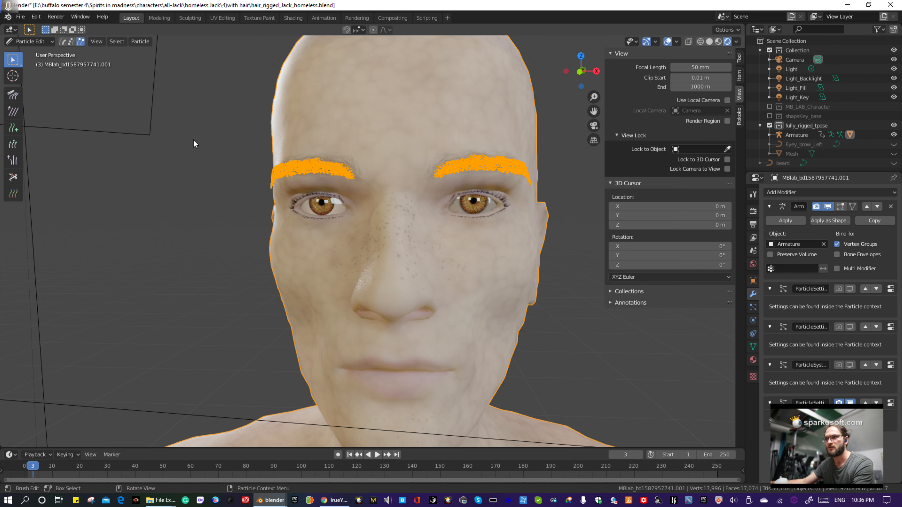
- Select the left eyebrow's hairs only and delete them as particles, keeping the mirrored right eyebrow
drag(190, 124, 231, 175)
drag(531, 215, 548, 217)
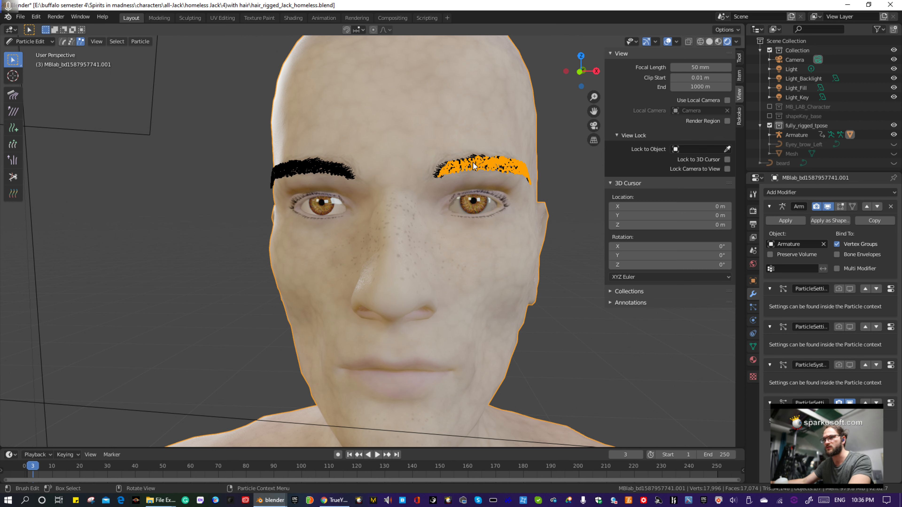
key(x)
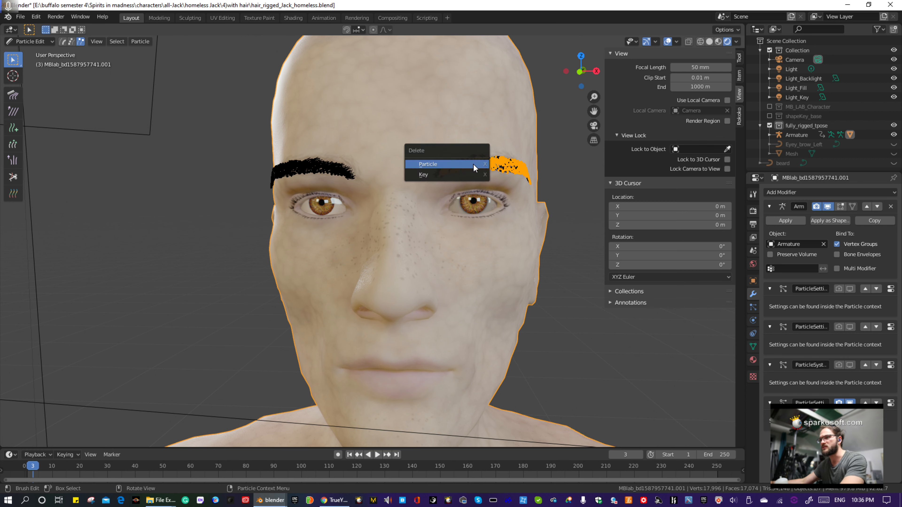
click(457, 166)
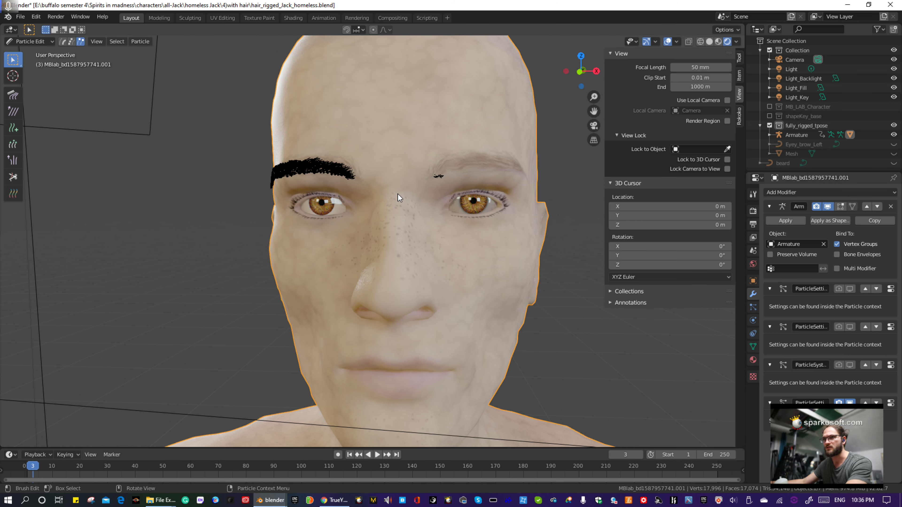
- Delete the leftover left eyebrow particles from inside the head, and check the brow from the front for stray hairs
middle_drag(397, 194, 258, 191)
scroll(258, 191, up, 5)
scroll(257, 188, up, 2)
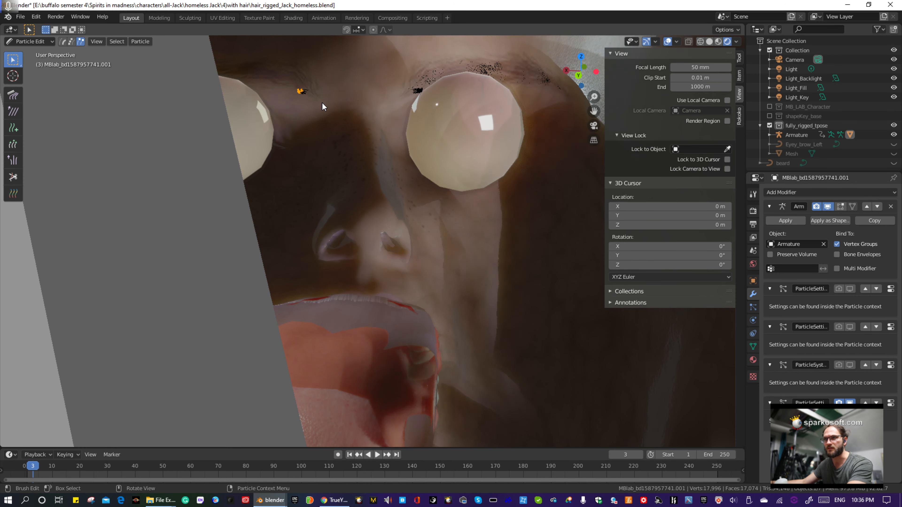
key(x)
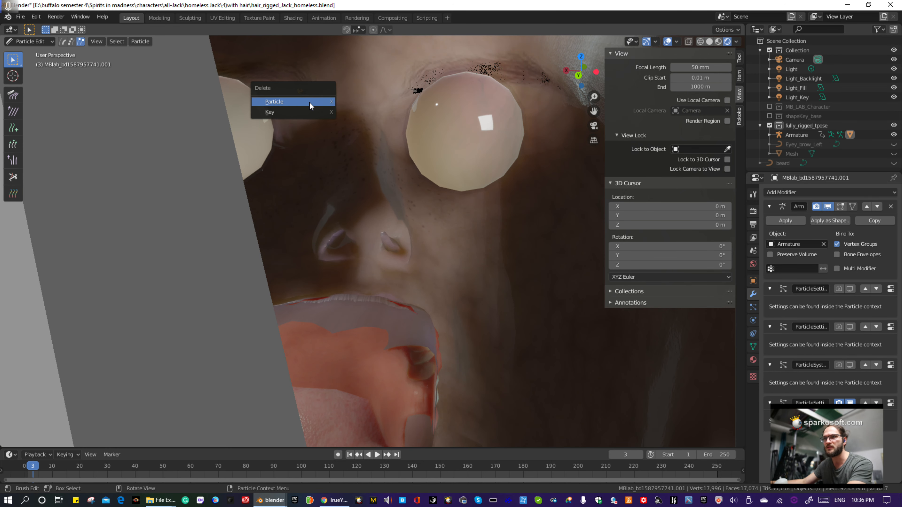
click(310, 102)
scroll(257, 118, down, 7)
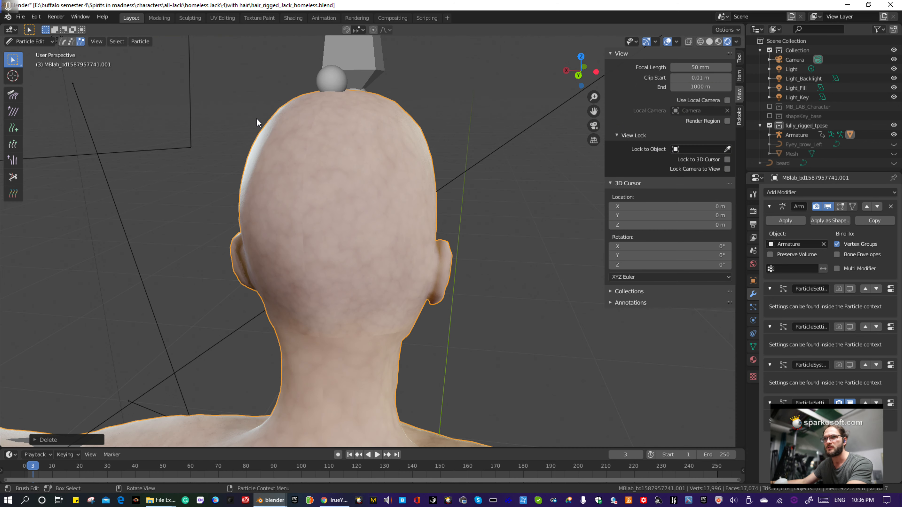
middle_drag(256, 118, 443, 125)
scroll(443, 125, up, 4)
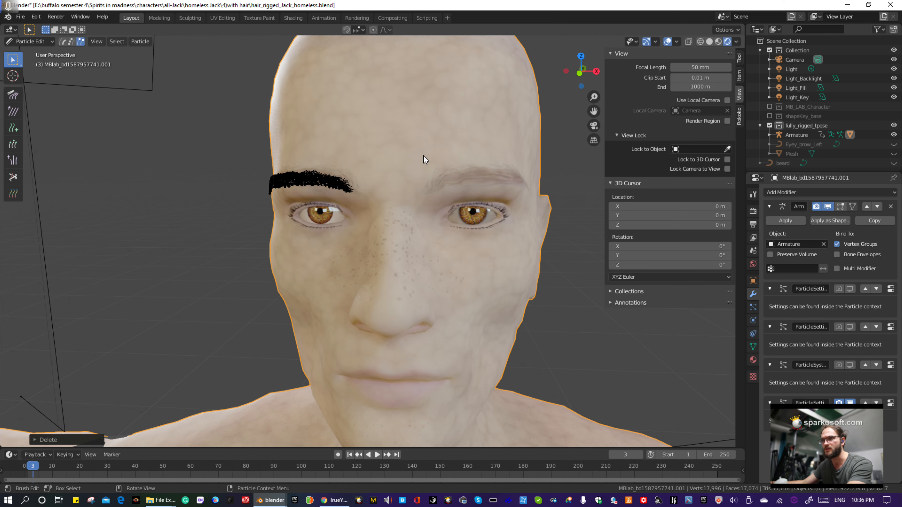
drag(424, 156, 526, 199)
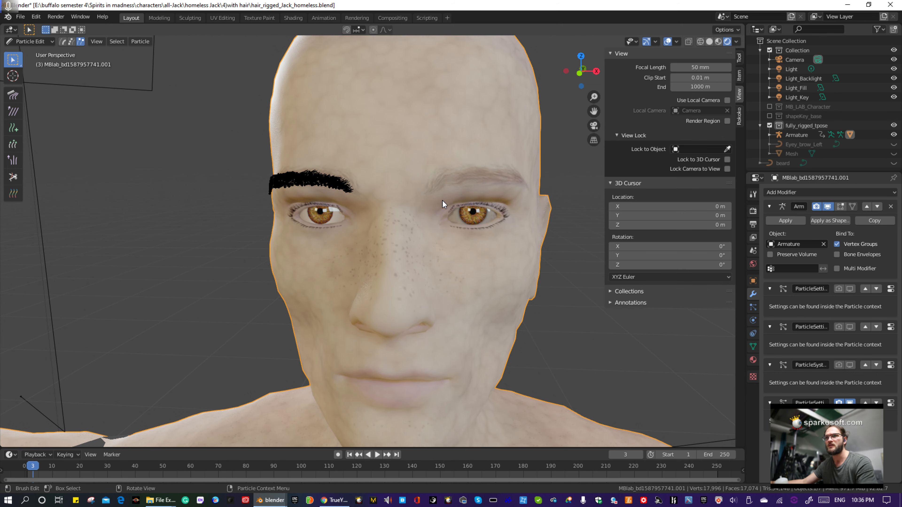
scroll(441, 199, down, 3)
middle_drag(407, 217, 290, 169)
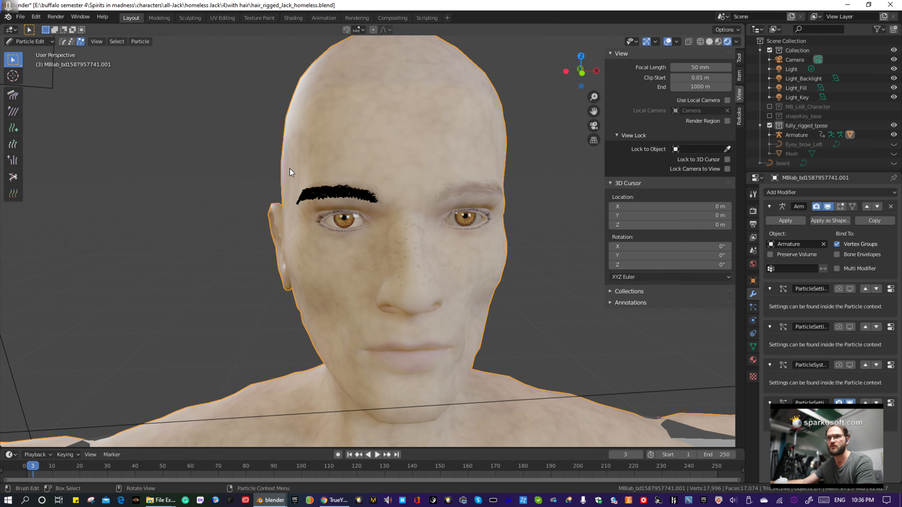
- Return to Object Mode, convert the last particle system modifier into a separate right eyebrow mesh, and maximize the window again
click(36, 42)
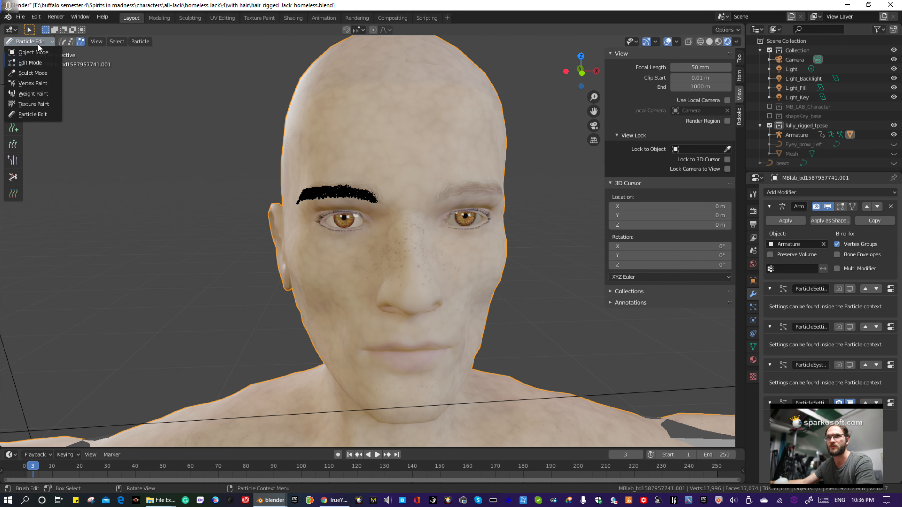
click(39, 51)
drag(673, 6, 525, 13)
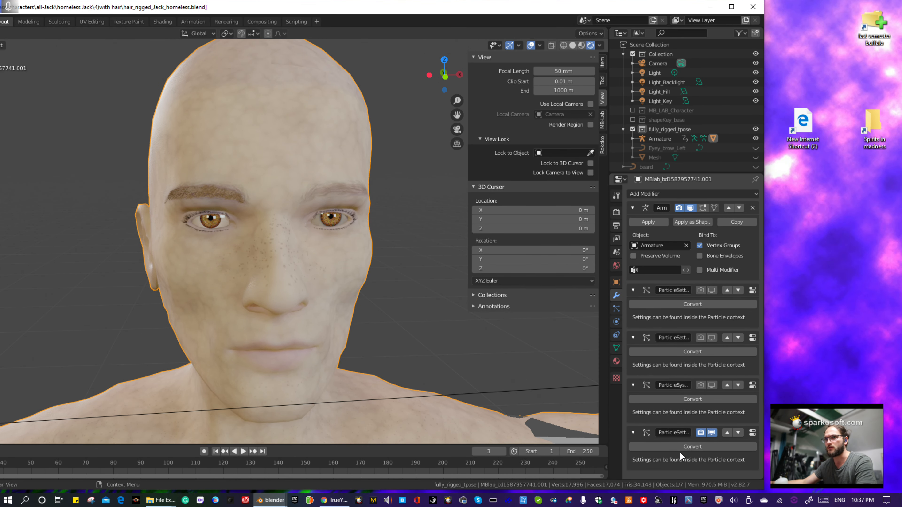
click(687, 448)
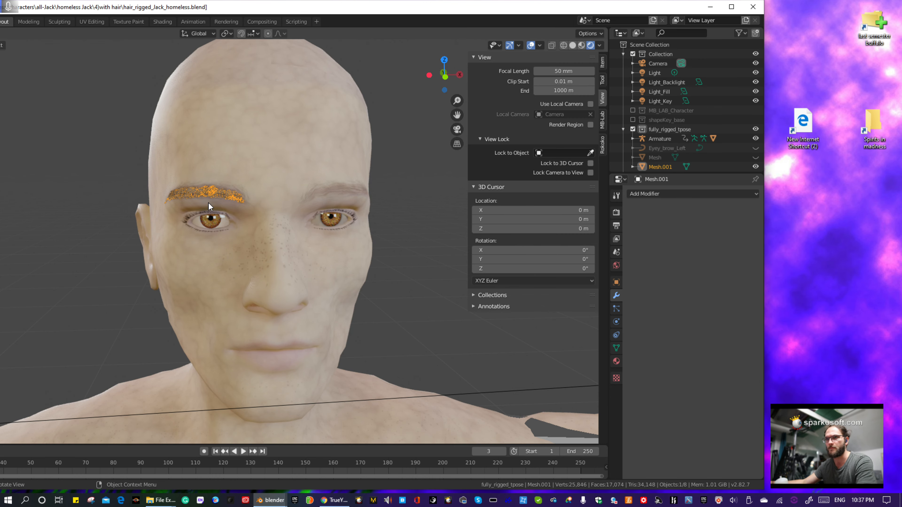
drag(409, 6, 341, 1)
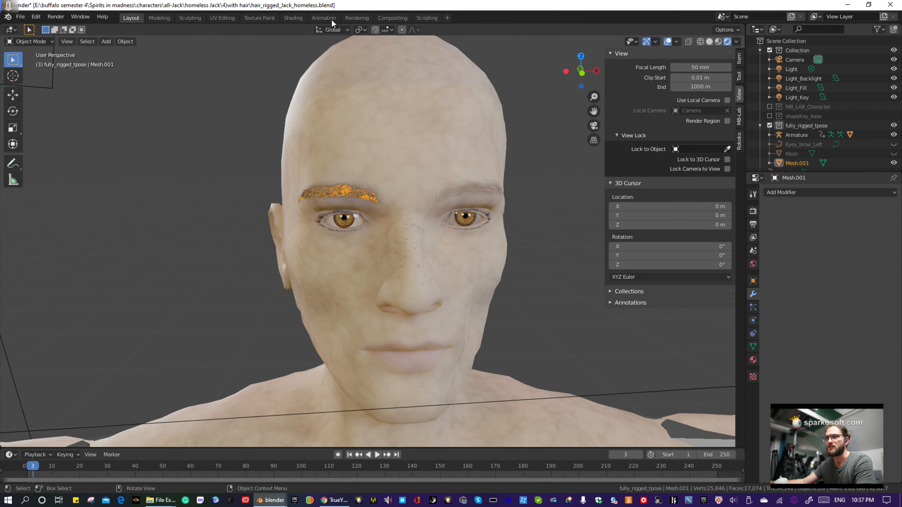
- Convert the right eyebrow mesh into a curve, and toggle its viewport visibility to verify the object
click(128, 41)
mouse_move(164, 288)
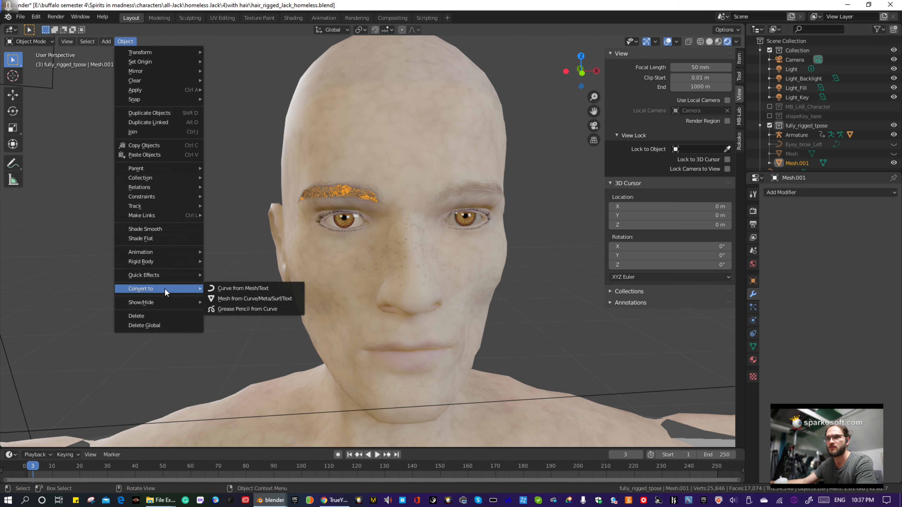
click(227, 290)
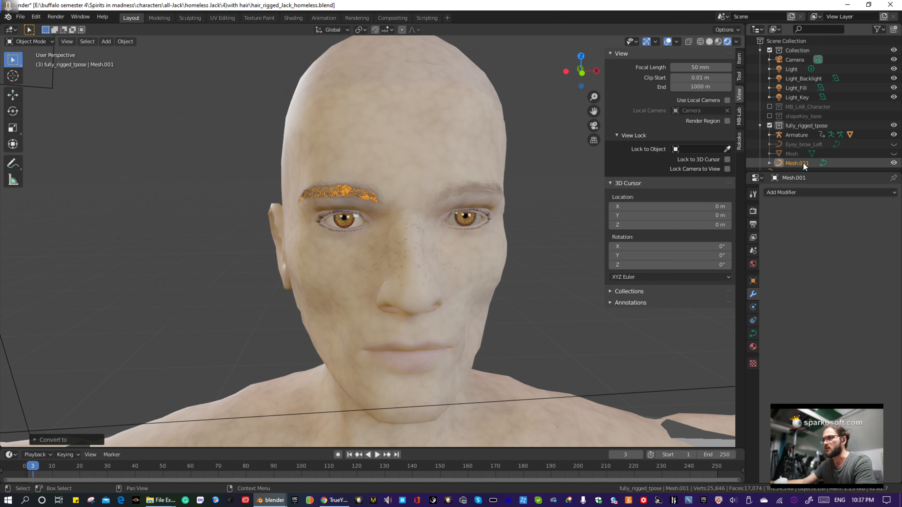
click(895, 163)
click(894, 164)
click(894, 163)
click(894, 163)
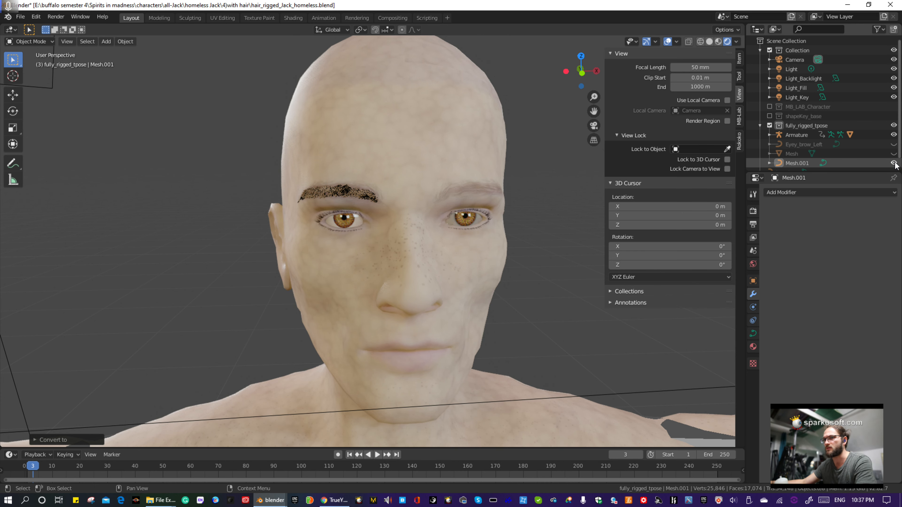
- Rename the converted right eyebrow curve, Mesh.001, to Eye_brow_Right
double_click(792, 163)
text(Eye_beo)
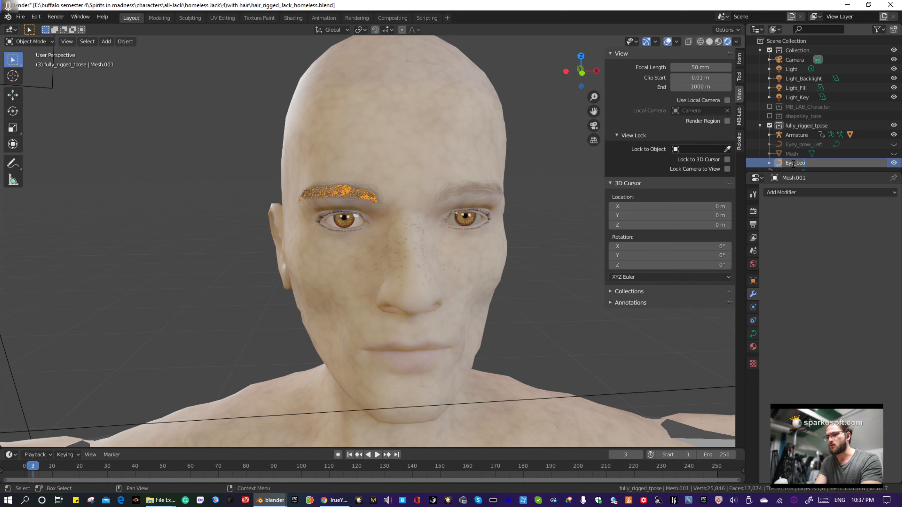
text(w_)
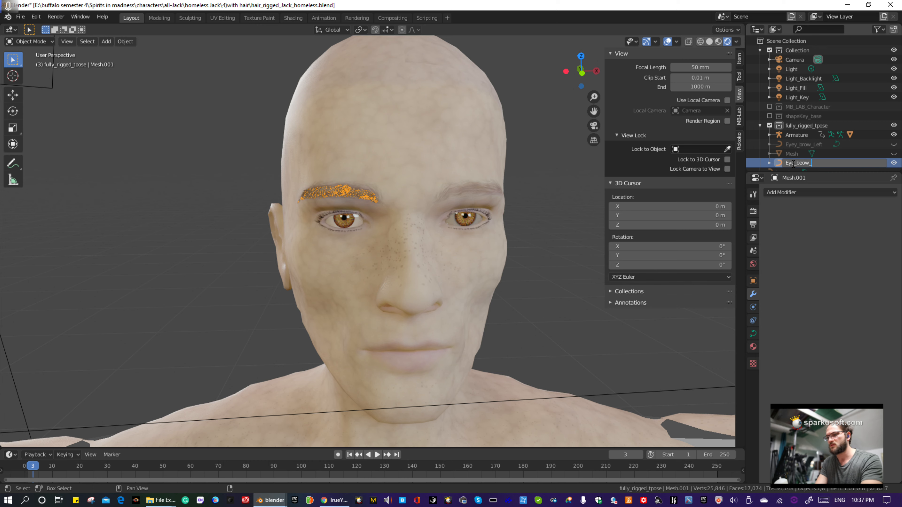
text(Right)
key(Return)
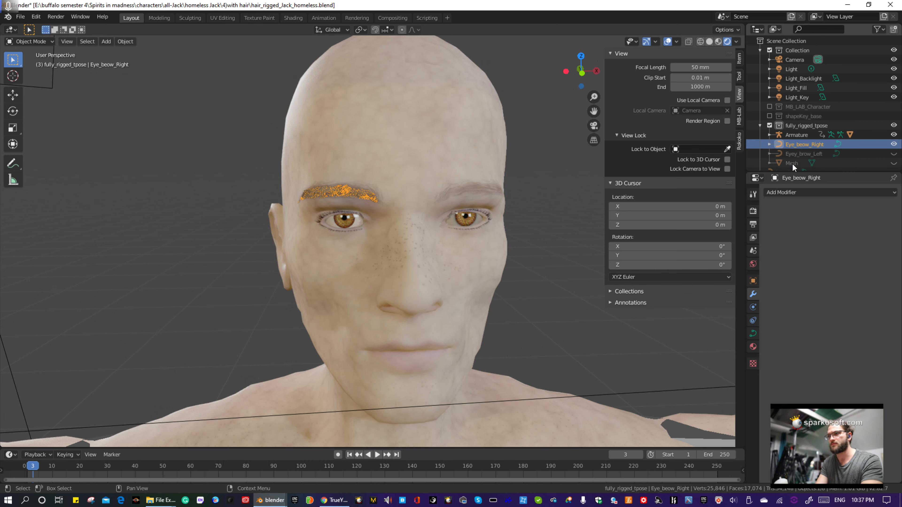
double_click(817, 146)
click(804, 144)
key(BackSpace)
key(Return)
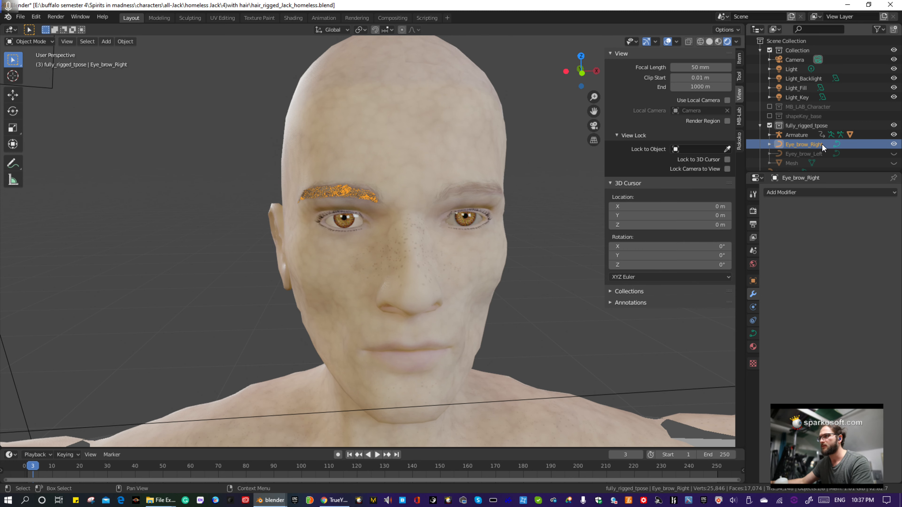
- Toggle the left eyebrow curve's visibility to check it, and hide the right eyebrow curve in the viewport
click(894, 155)
click(894, 154)
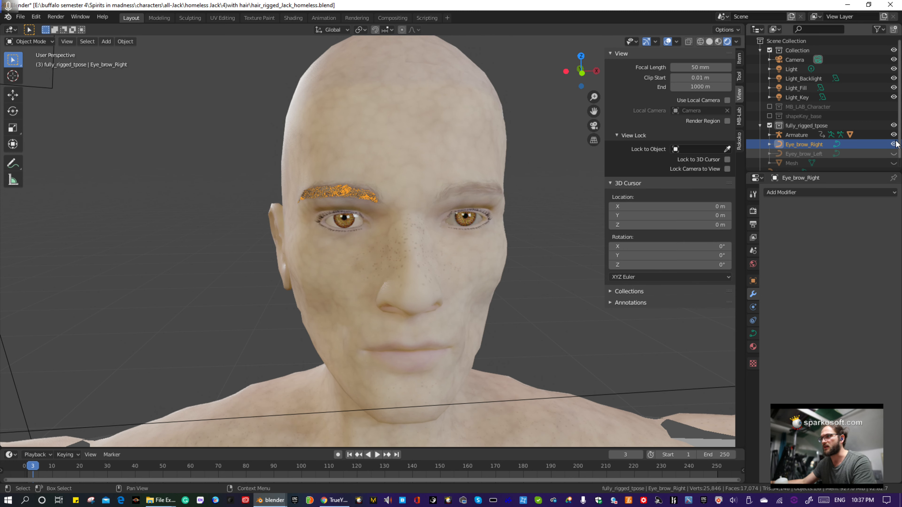
click(894, 144)
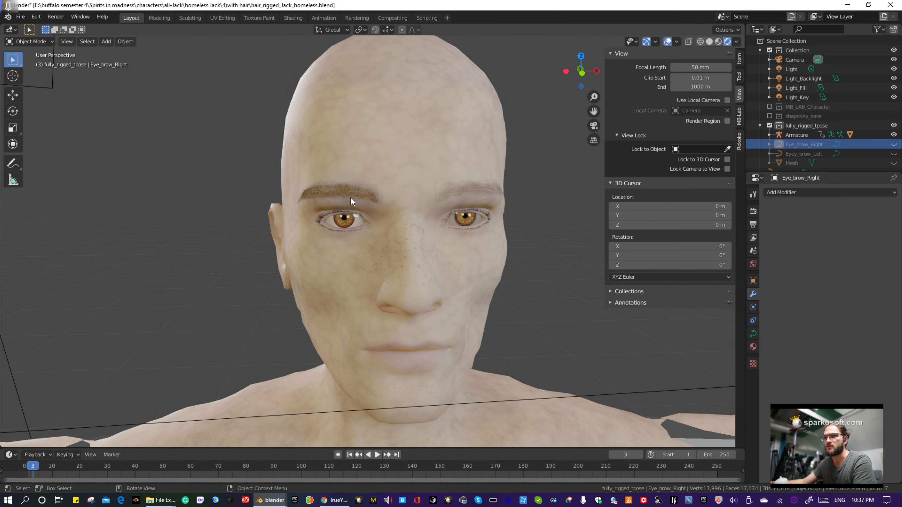
- Select the character's body mesh and switch it to Particle Edit mode
middle_drag(351, 197, 488, 197)
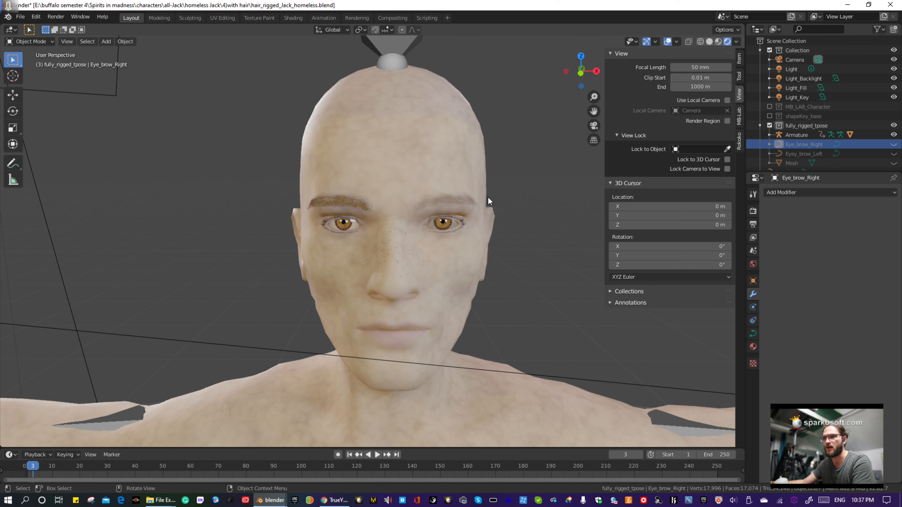
click(44, 40)
drag(399, 129, 403, 130)
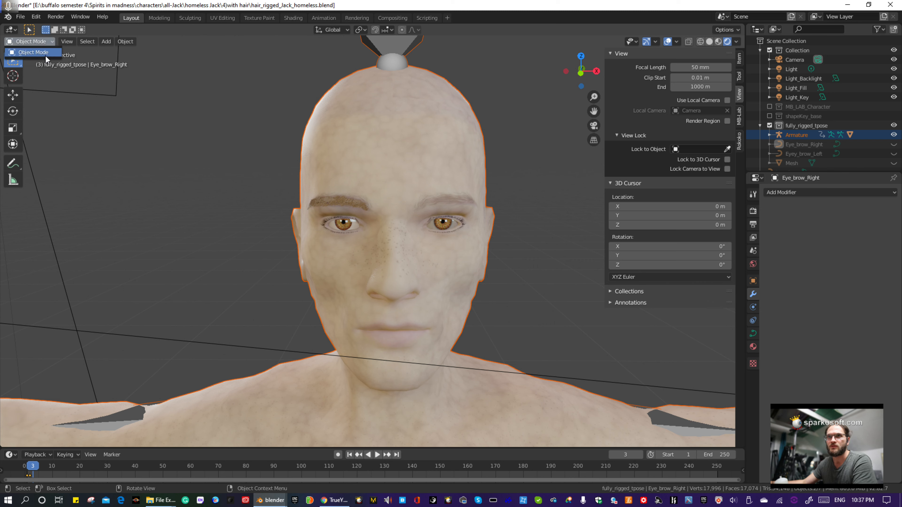
click(349, 121)
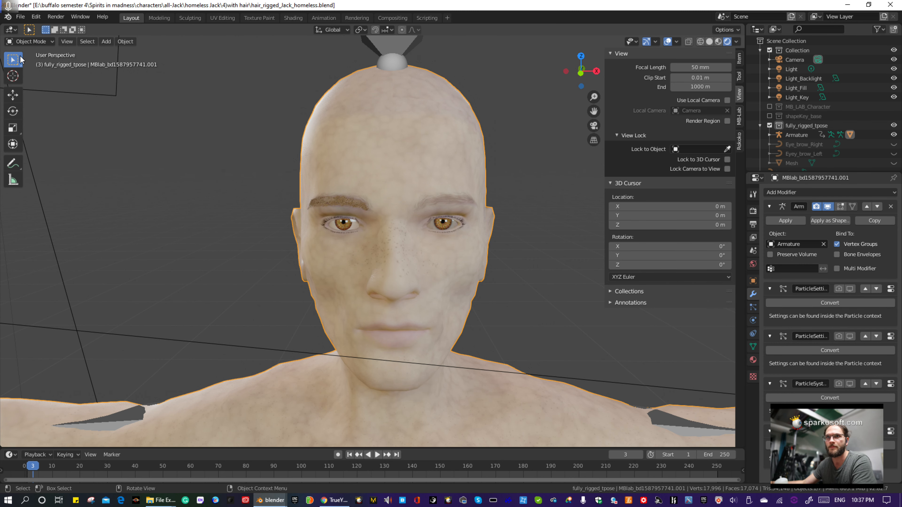
click(31, 41)
click(34, 115)
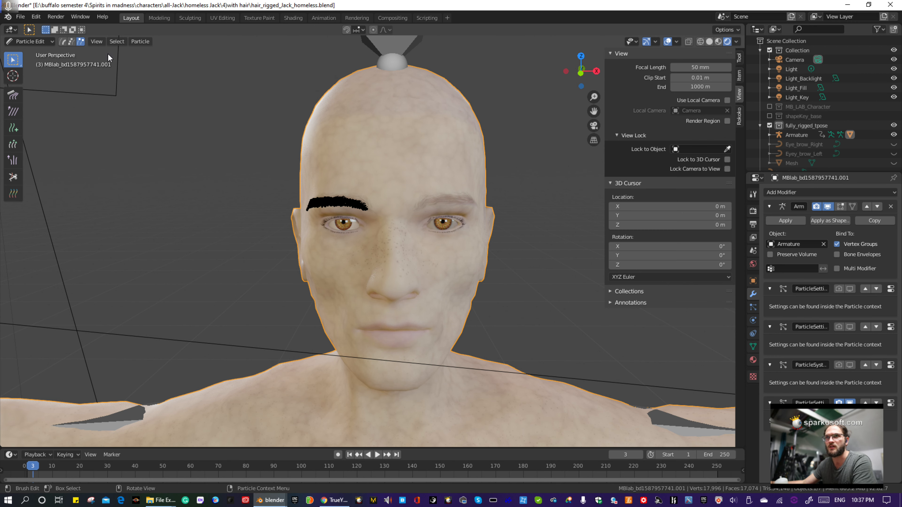
- Select all hairs of the right eyebrow and mirror them to restore the left eyebrow particles
click(148, 44)
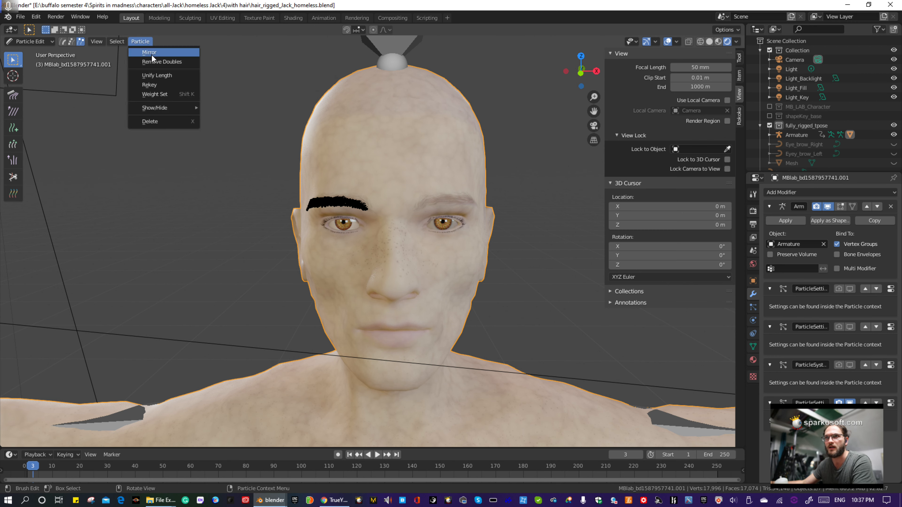
key(a)
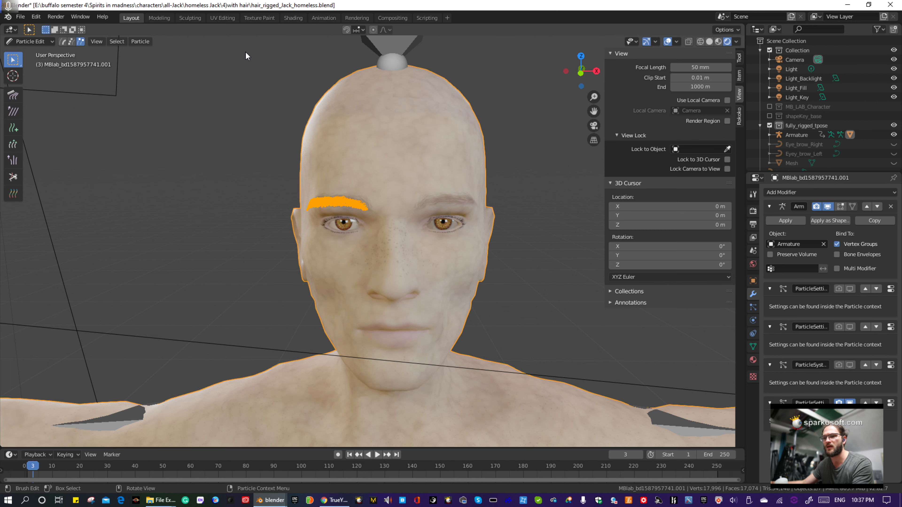
click(147, 42)
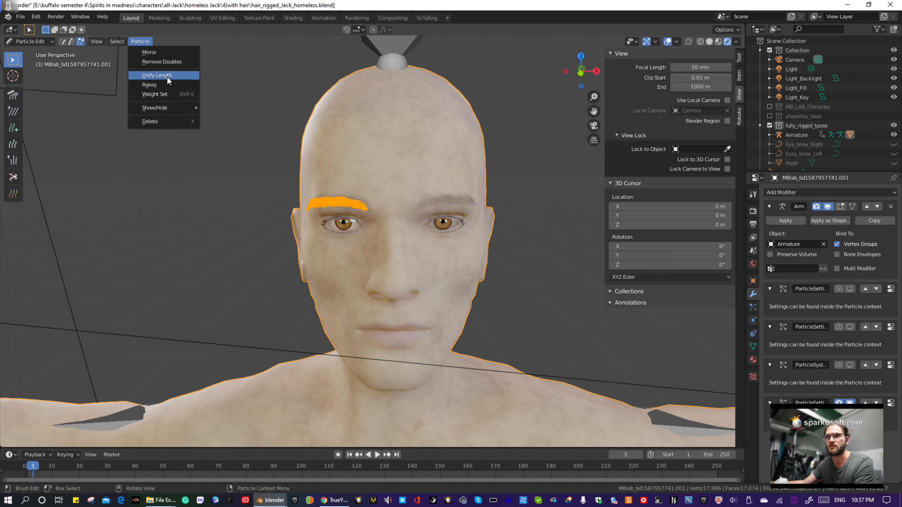
click(154, 50)
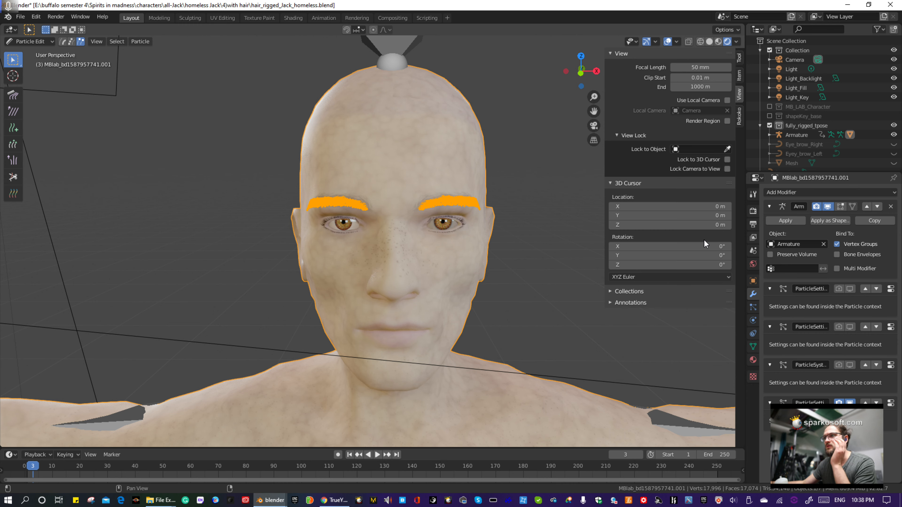
- Enable the hair_longer and beard particle systems for both viewport and render, and return to Object Mode
scroll(854, 137, down, 1)
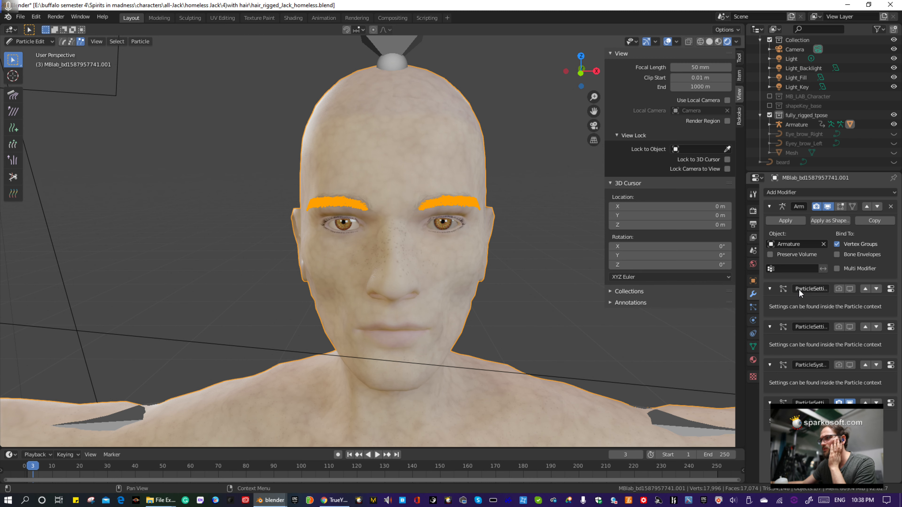
click(753, 308)
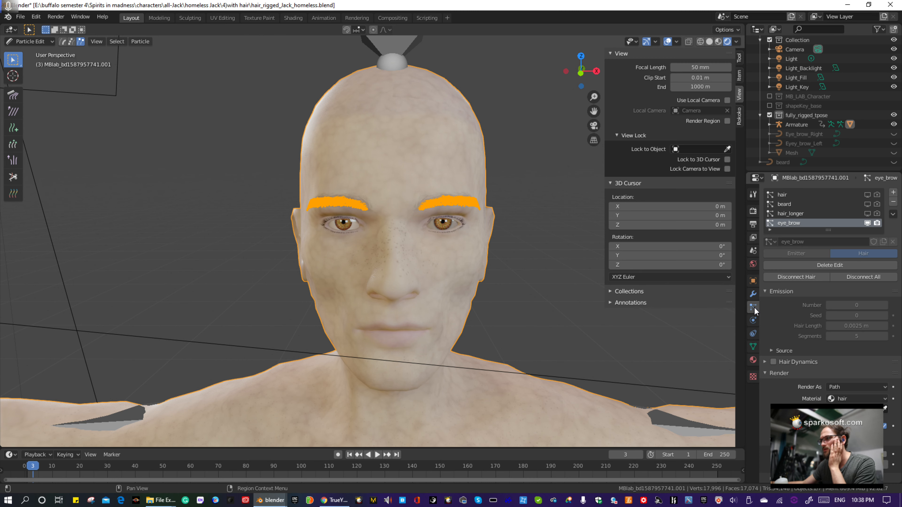
click(876, 214)
click(867, 204)
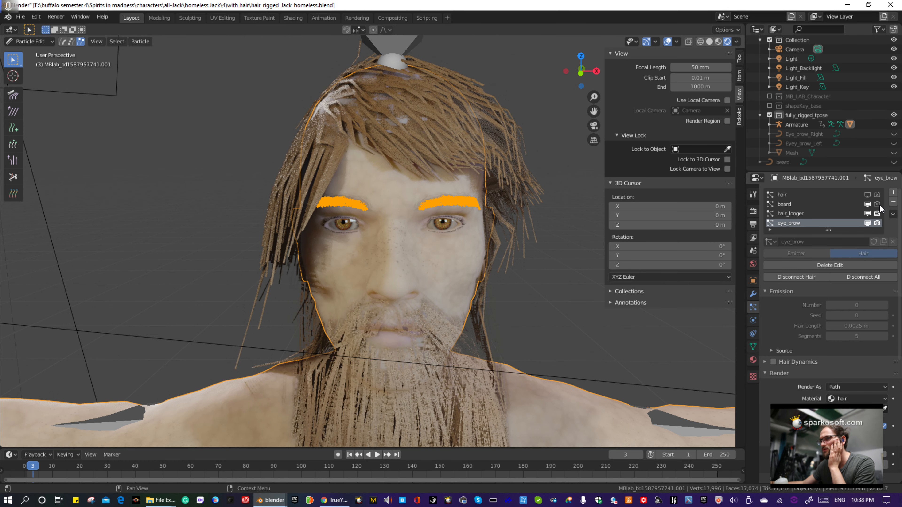
click(27, 43)
click(33, 52)
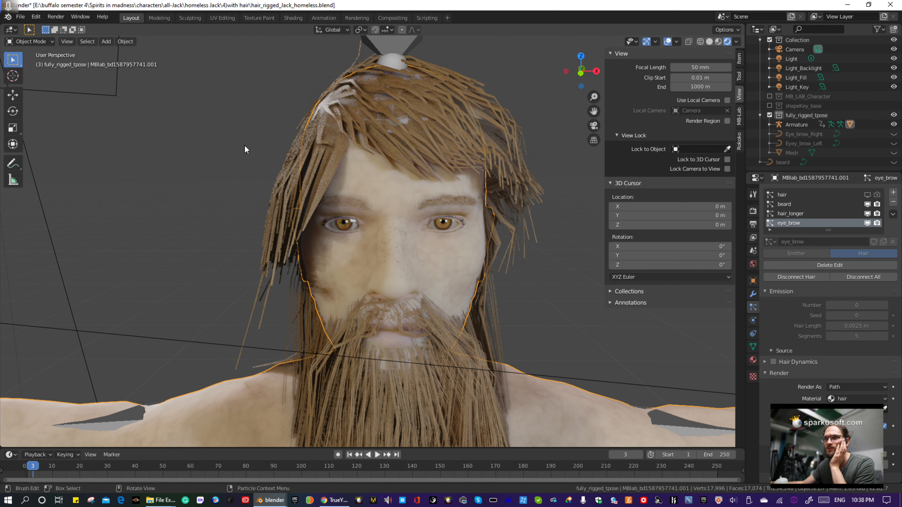
- Show and hide the left and right eyebrow curves in turn to compare them with the particle eyebrows
scroll(262, 159, down, 3)
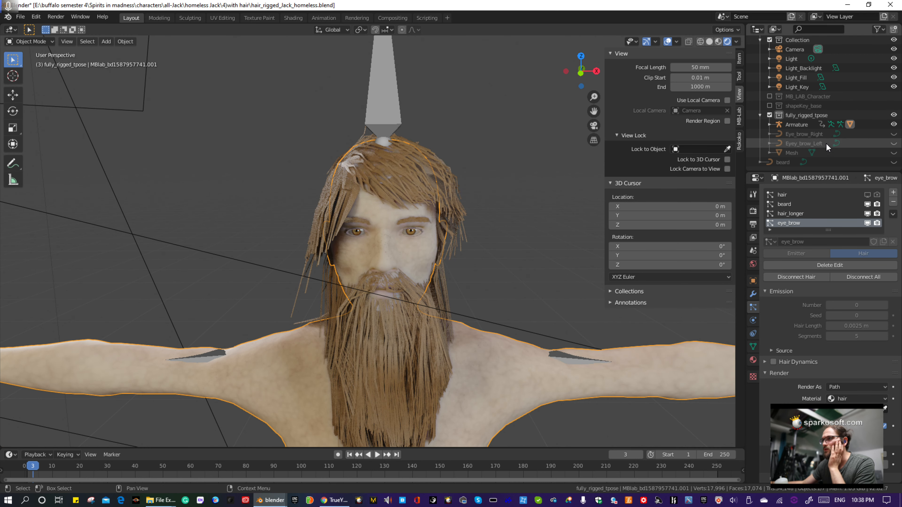
scroll(832, 149, up, 1)
scroll(836, 147, down, 1)
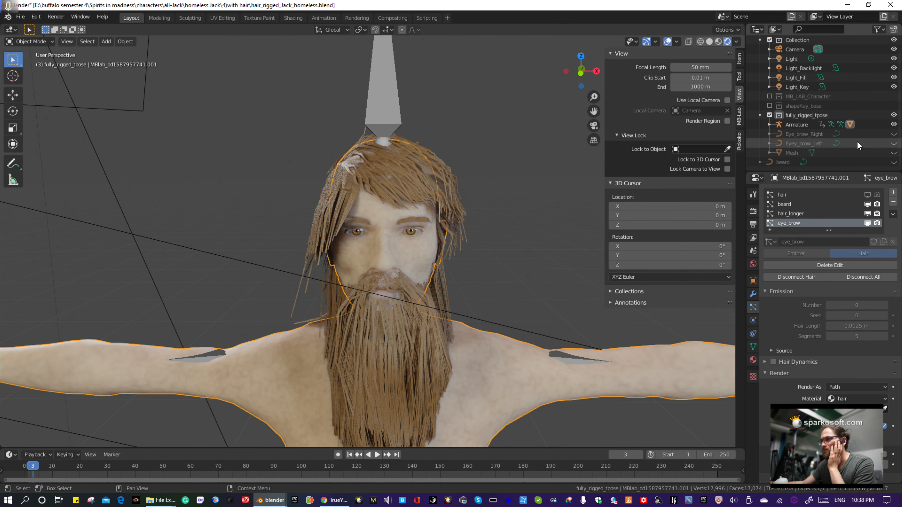
click(894, 144)
click(894, 144)
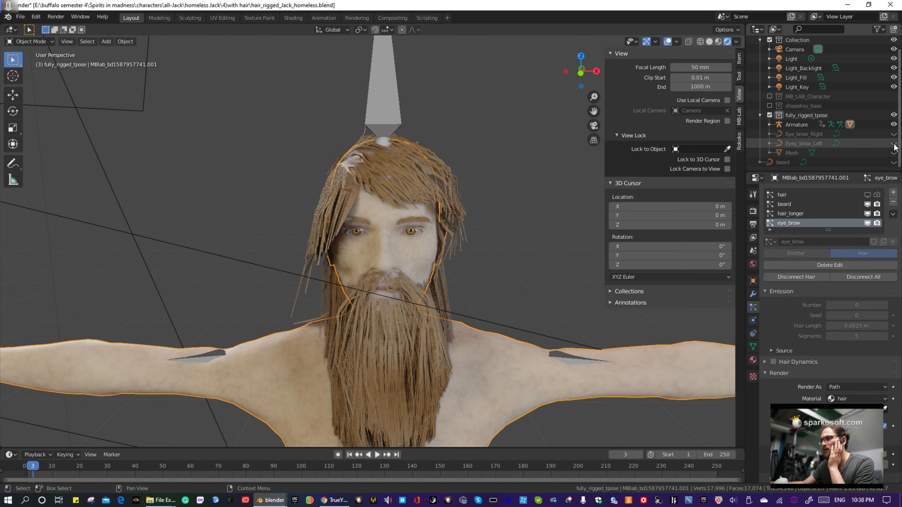
click(895, 144)
click(894, 144)
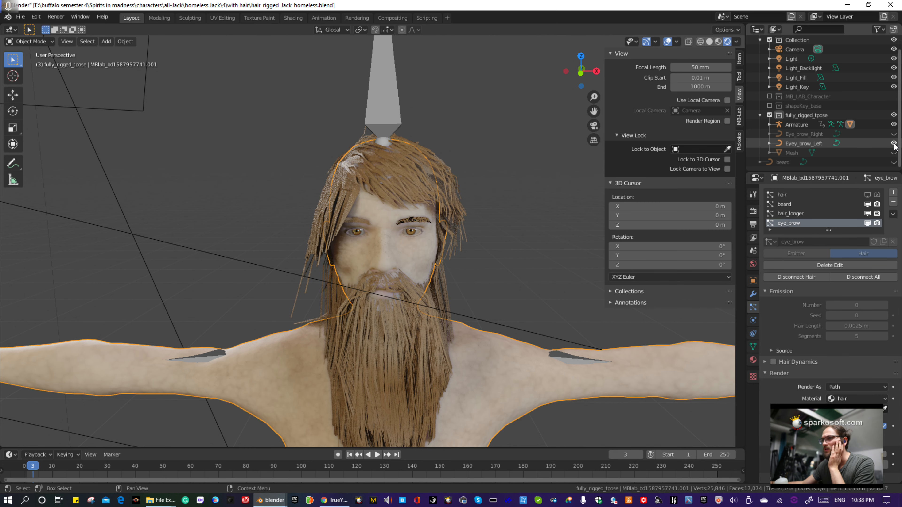
click(894, 134)
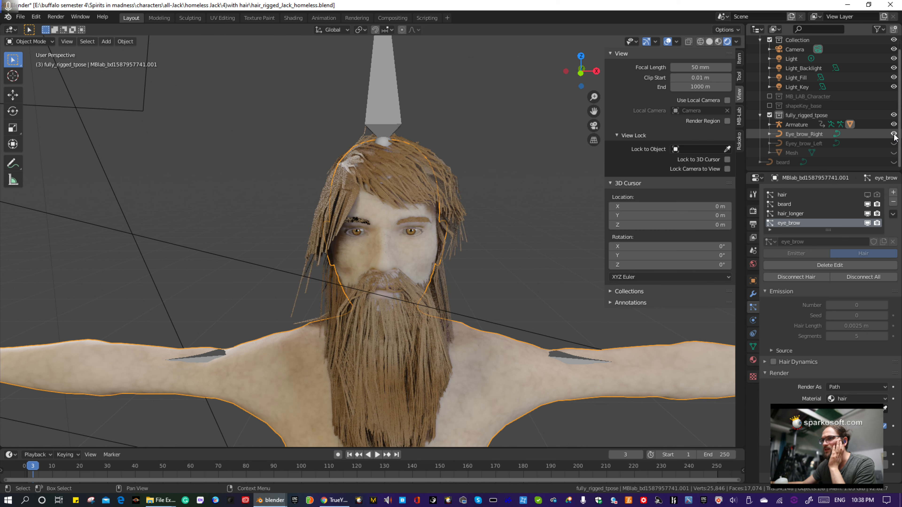
click(894, 134)
click(894, 143)
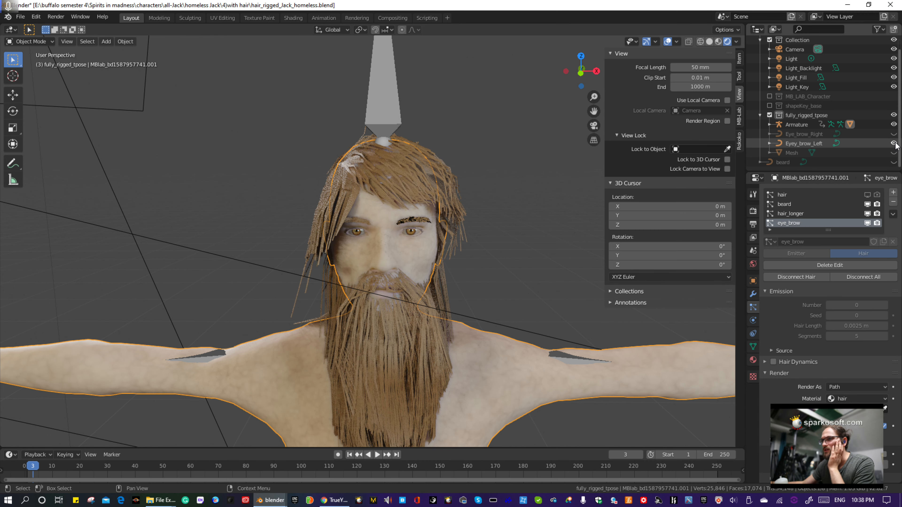
click(895, 143)
click(896, 143)
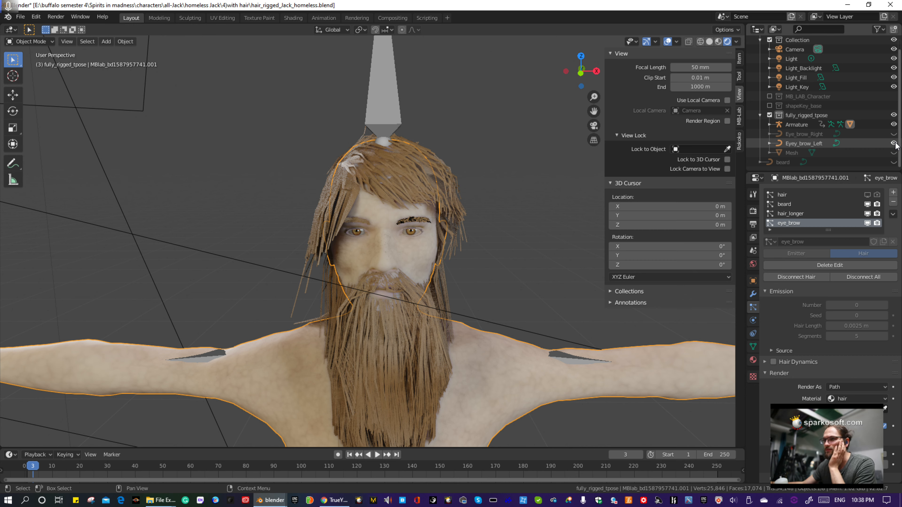
click(895, 143)
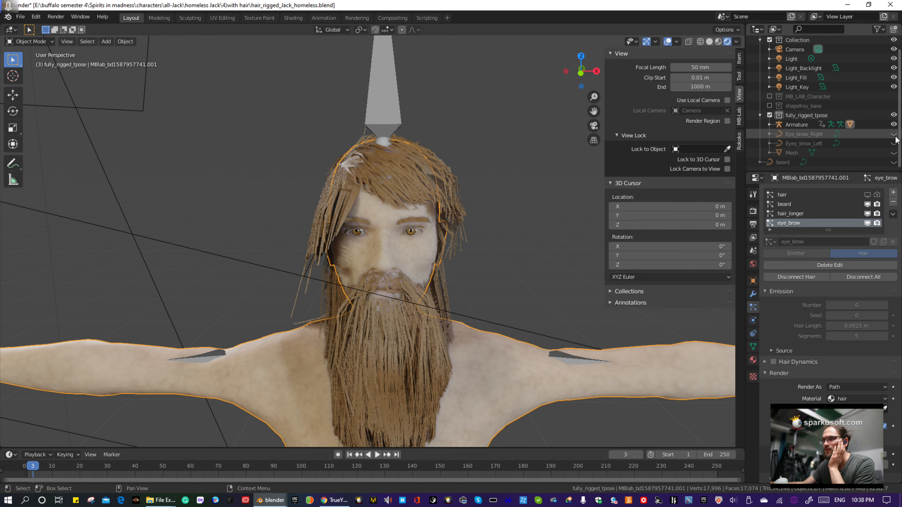
click(894, 135)
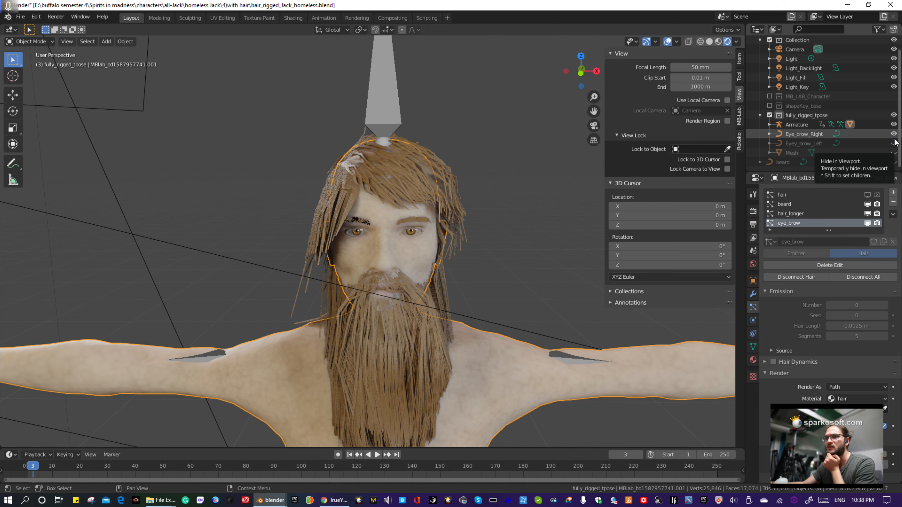
click(894, 136)
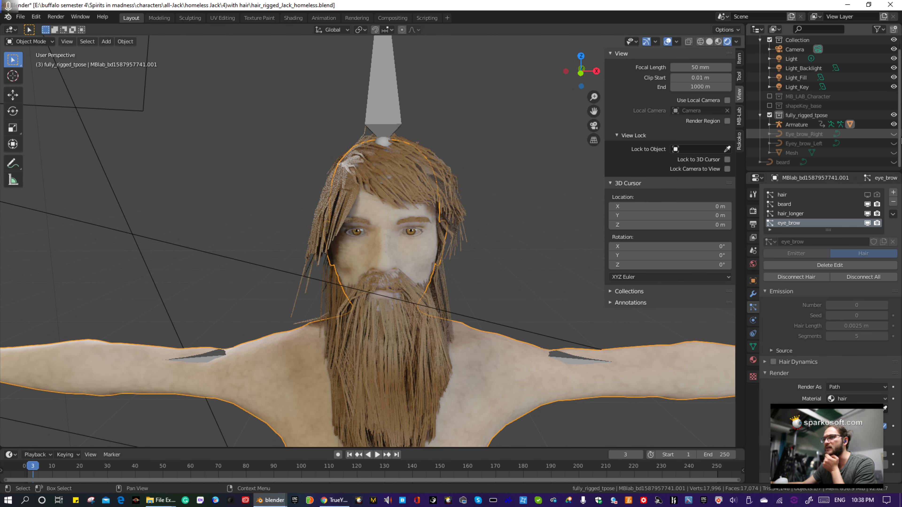
- Switch to the TrueYouProductions YouTube channel in Chrome, look through its uploaded videos, and minimize the browser to return to Blender
drag(901, 71, 675, 0)
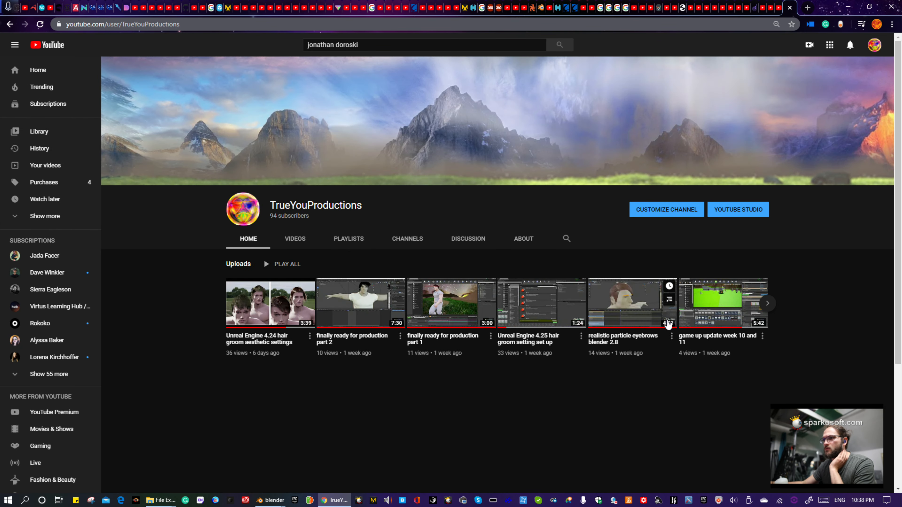
click(767, 303)
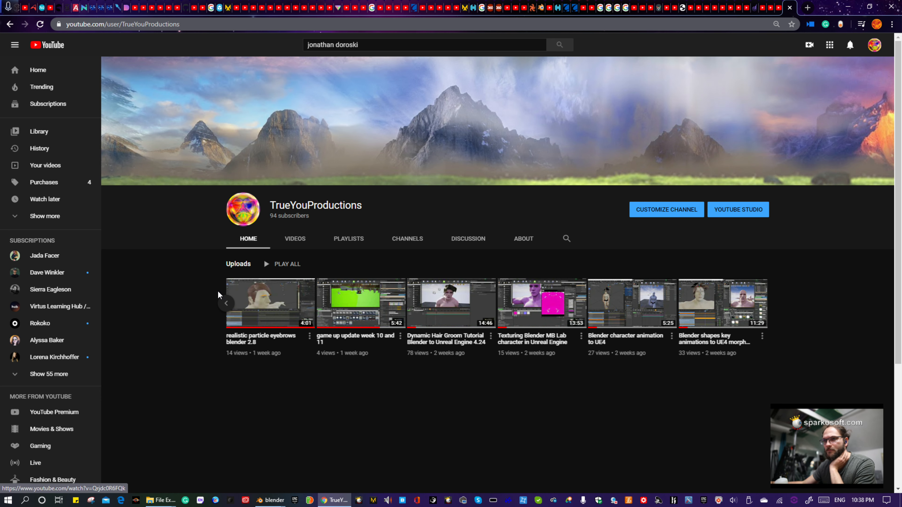
click(226, 303)
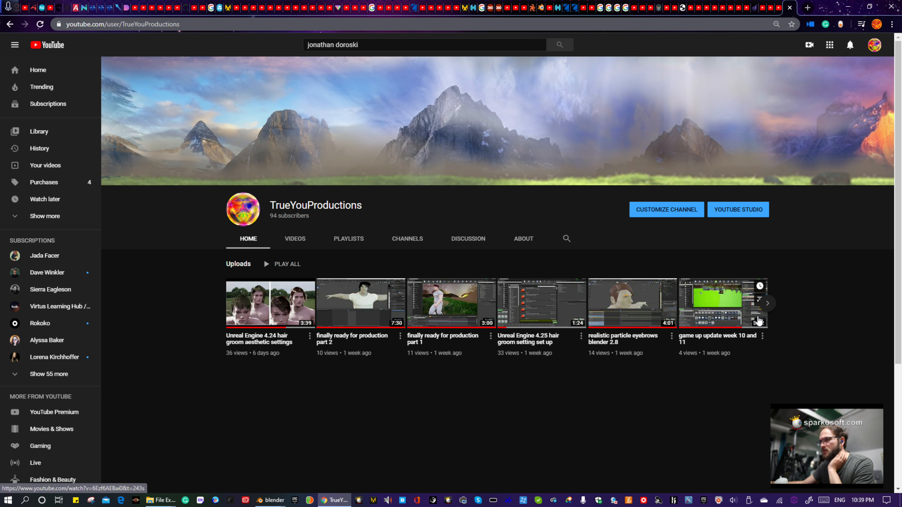
click(767, 304)
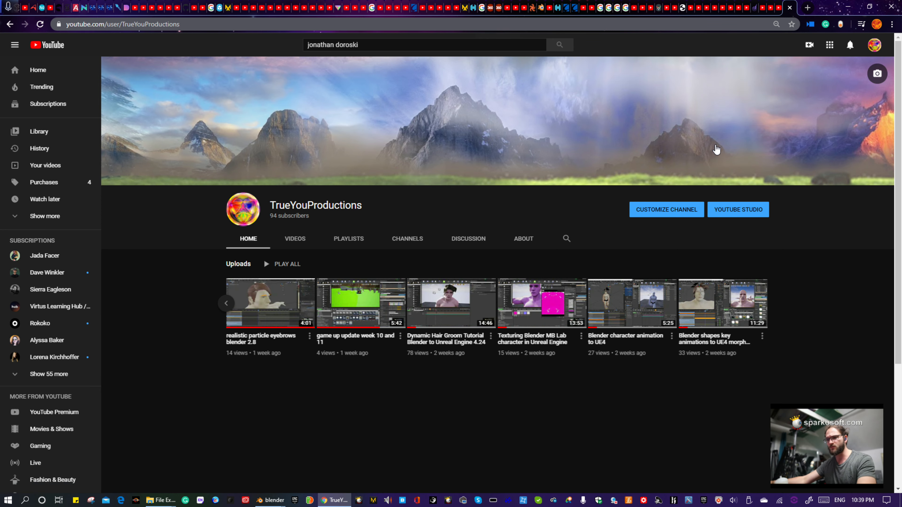
click(849, 6)
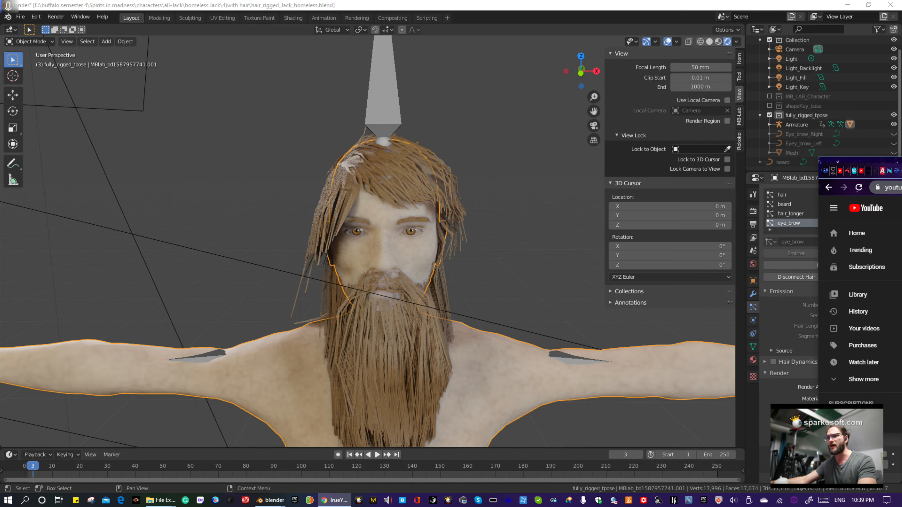